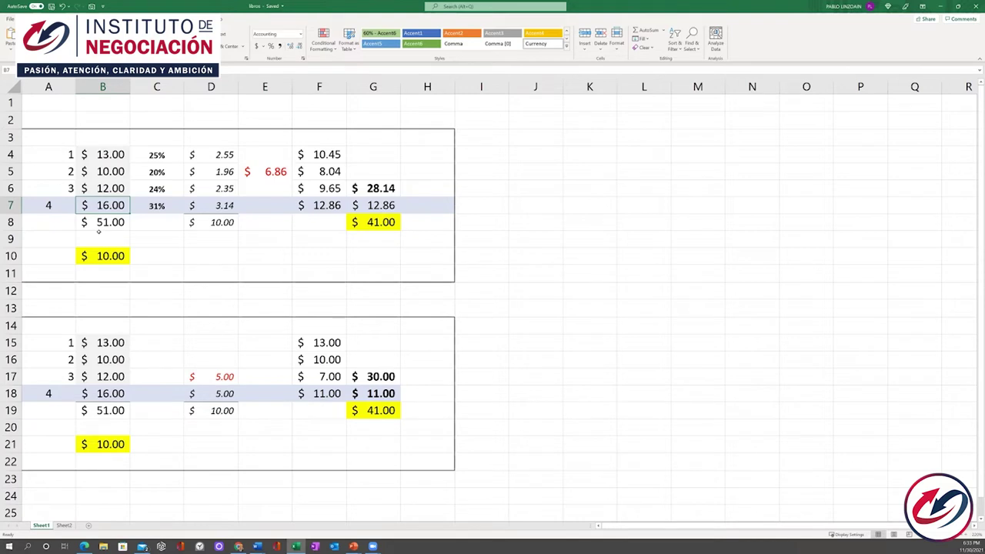
Step: Examine the item amounts in B4:B7 of the first table, their total in B8 and the highlighted amount in B10
left_click(112, 256)
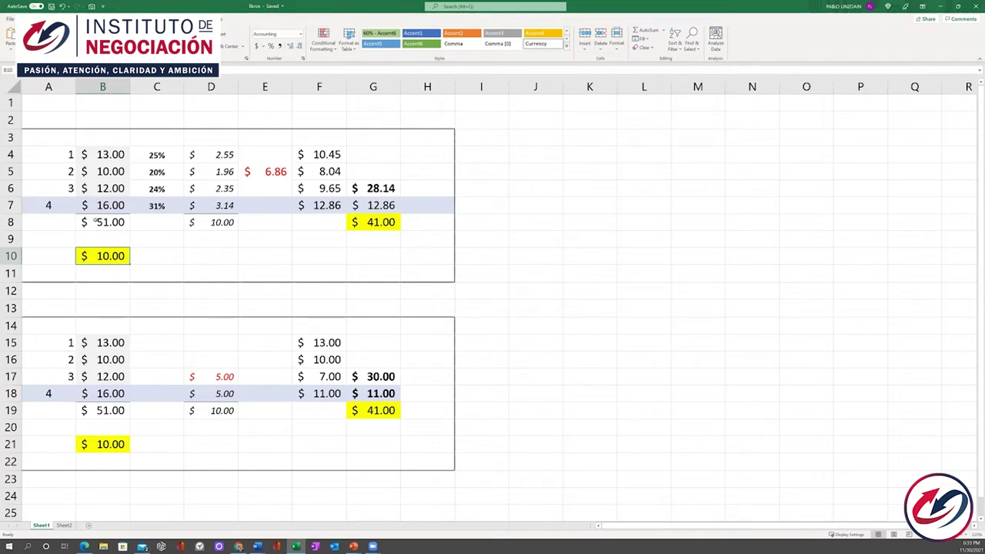
left_click(57, 207)
left_click_drag(56, 206, 101, 205)
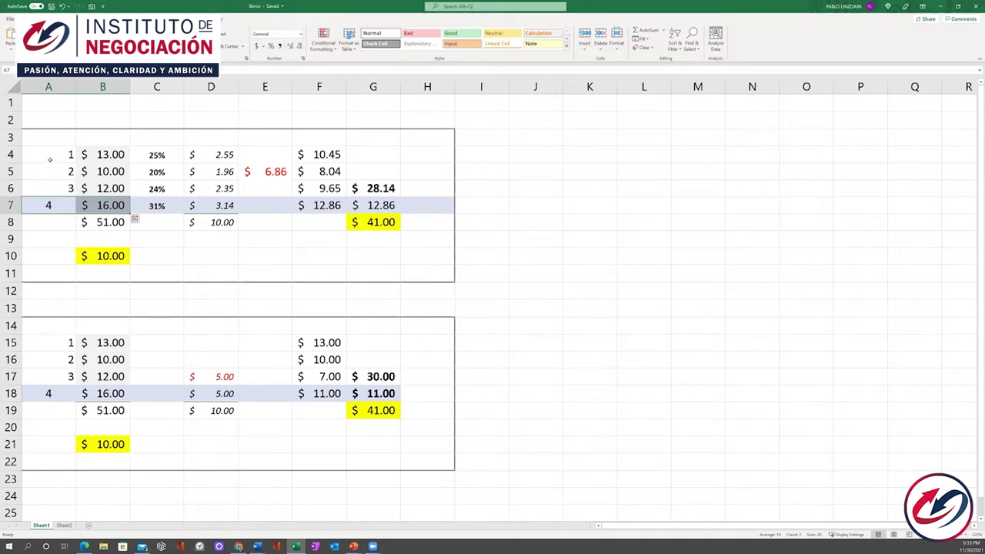
left_click_drag(50, 160, 100, 206)
left_click(108, 256)
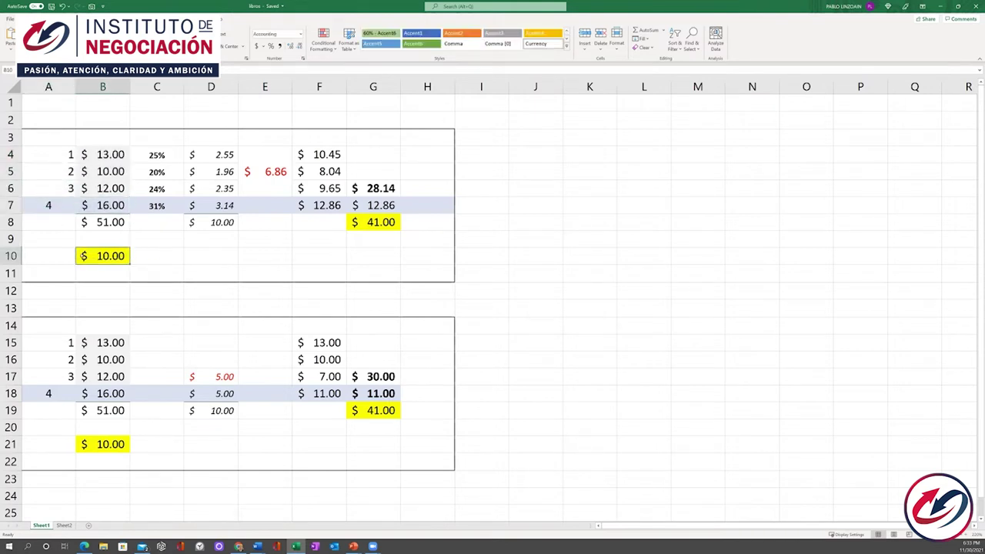
left_click(101, 206)
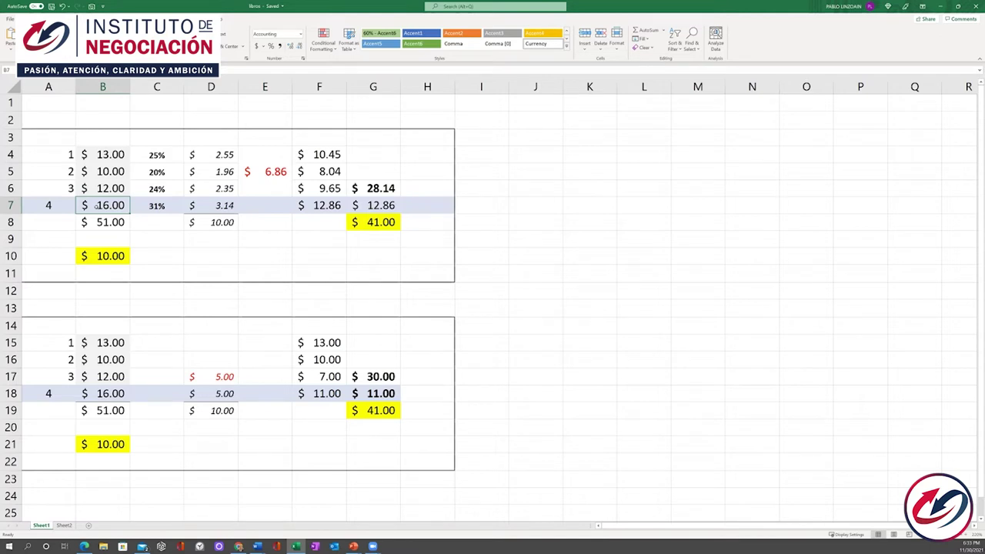
left_click(98, 223)
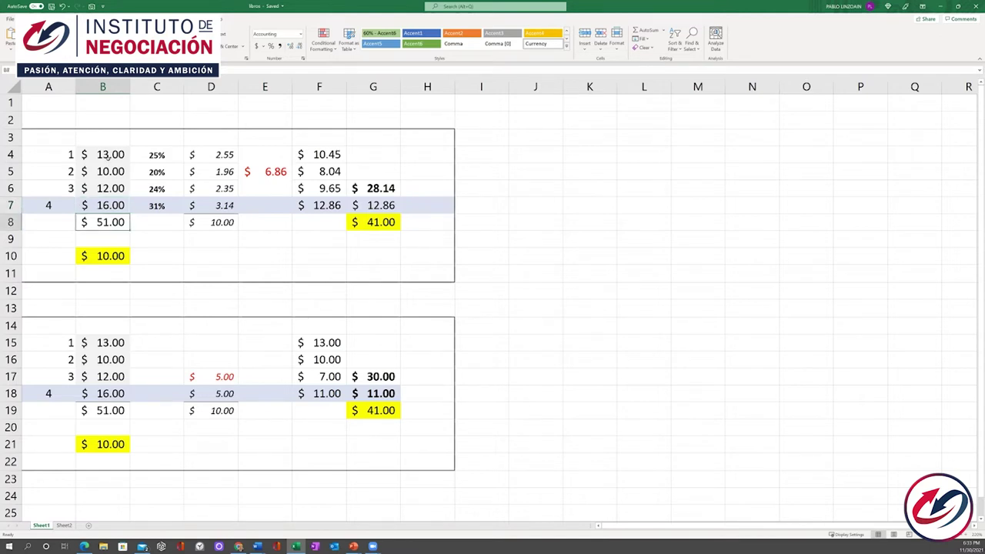
left_click(144, 221)
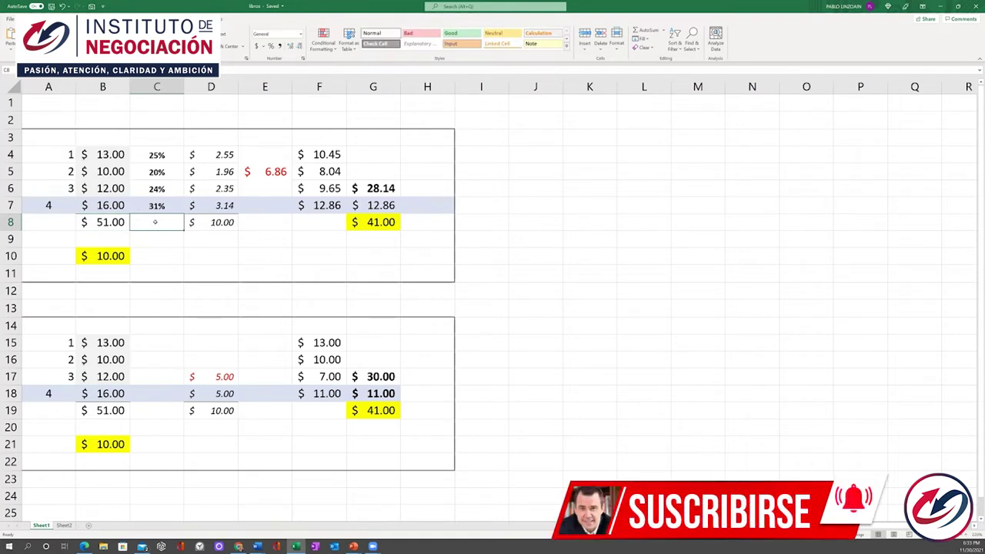
left_click(102, 256)
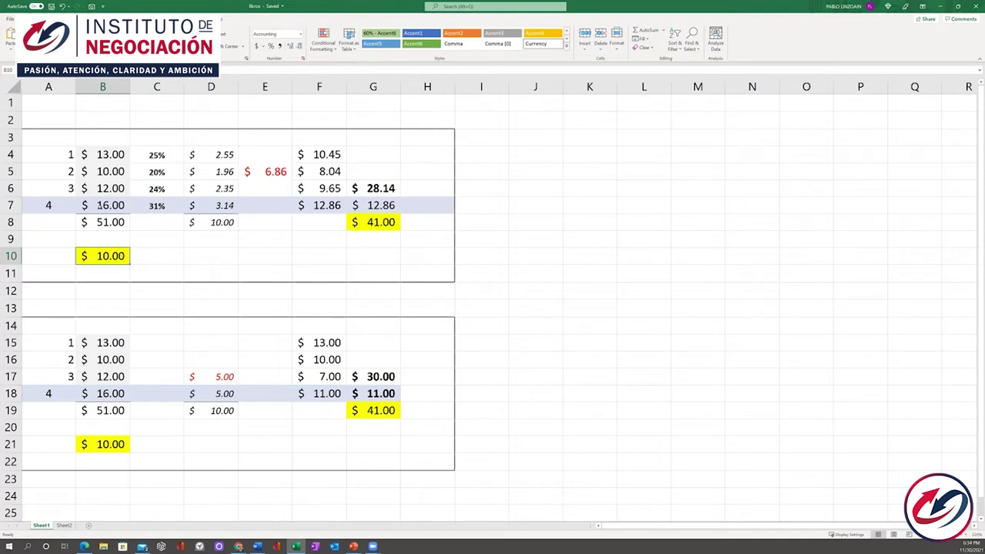
left_click(104, 206)
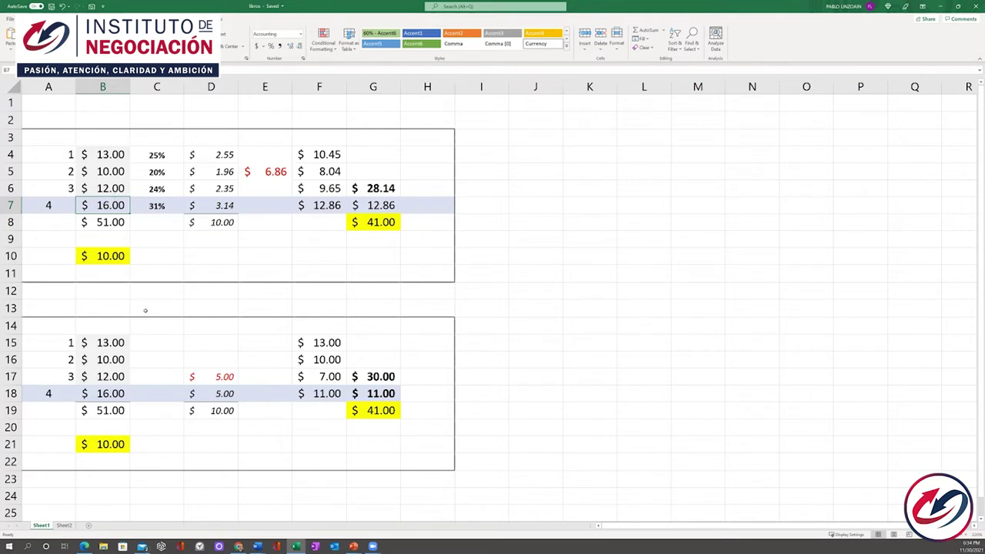
Step: Review the reduction in D17, then the combined reduction in E4:E6 and item 4's share in D7
left_click(222, 379)
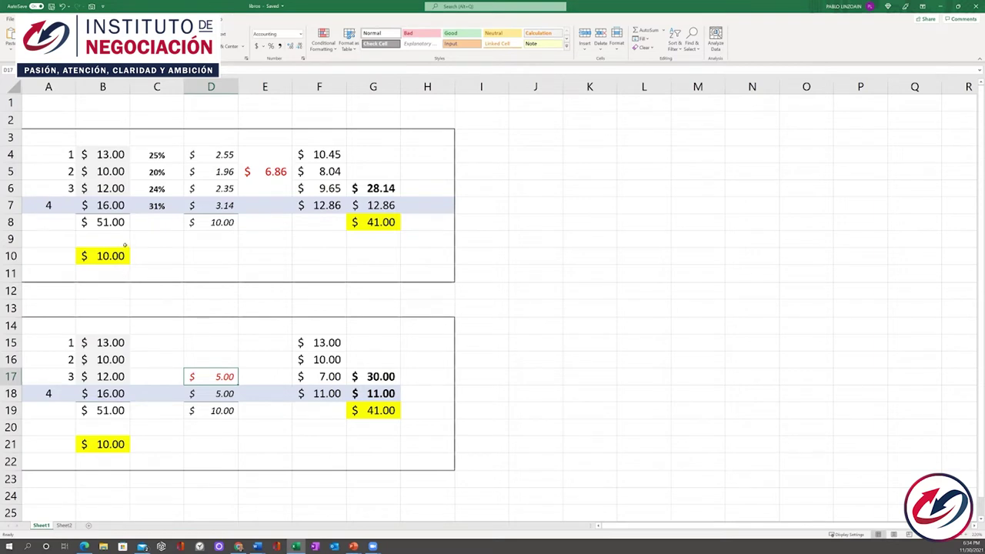
left_click(128, 240)
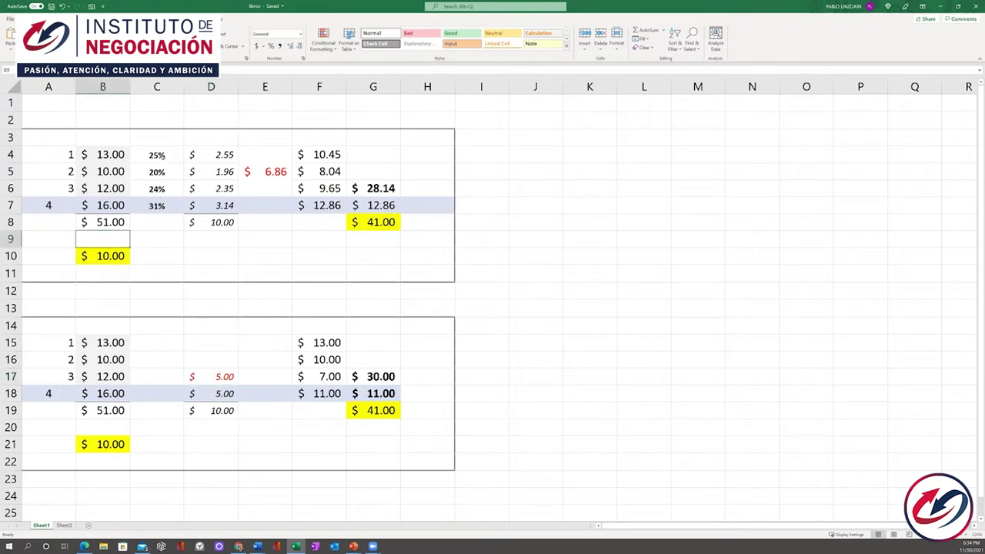
left_click_drag(163, 156, 269, 188)
left_click(270, 246)
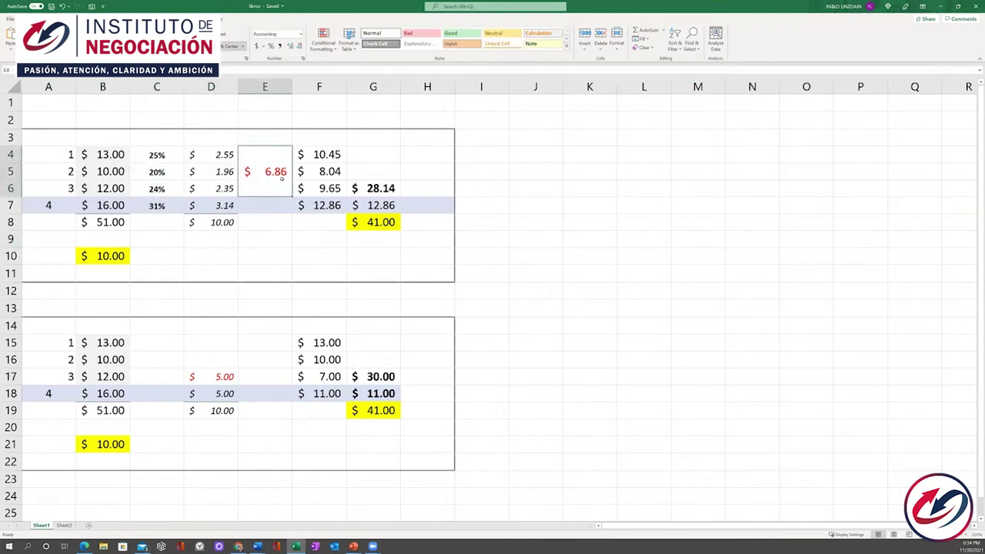
left_click(275, 241)
key("Left")
key("Up")
key("Up")
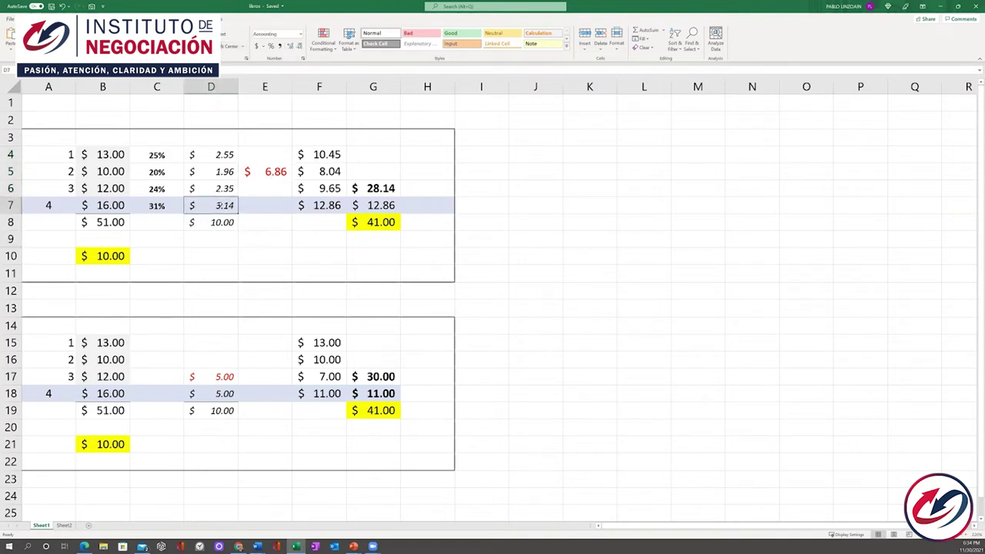
Step: Compare the net amounts in G6:G8 of the first table with the original amounts in B4:B7
left_click(365, 206)
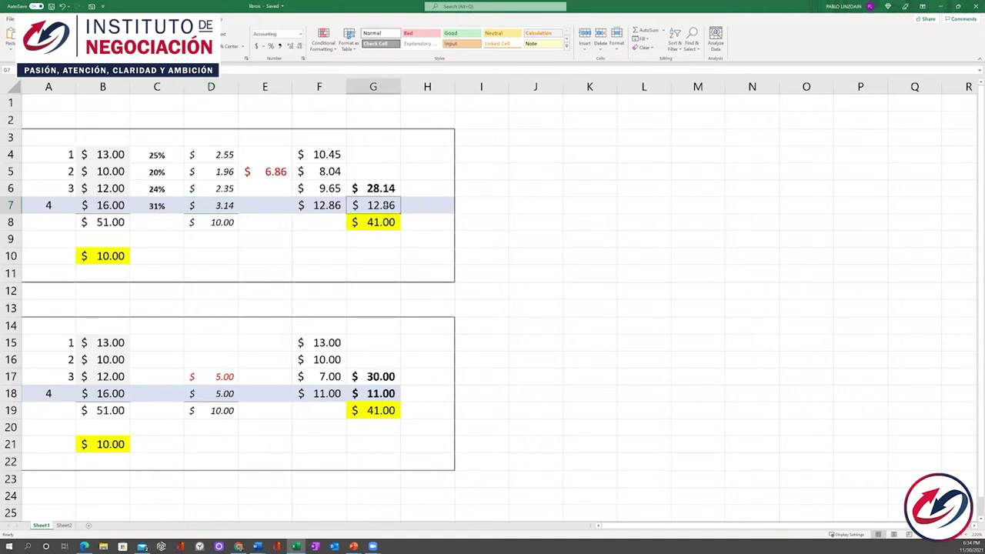
left_click(383, 189)
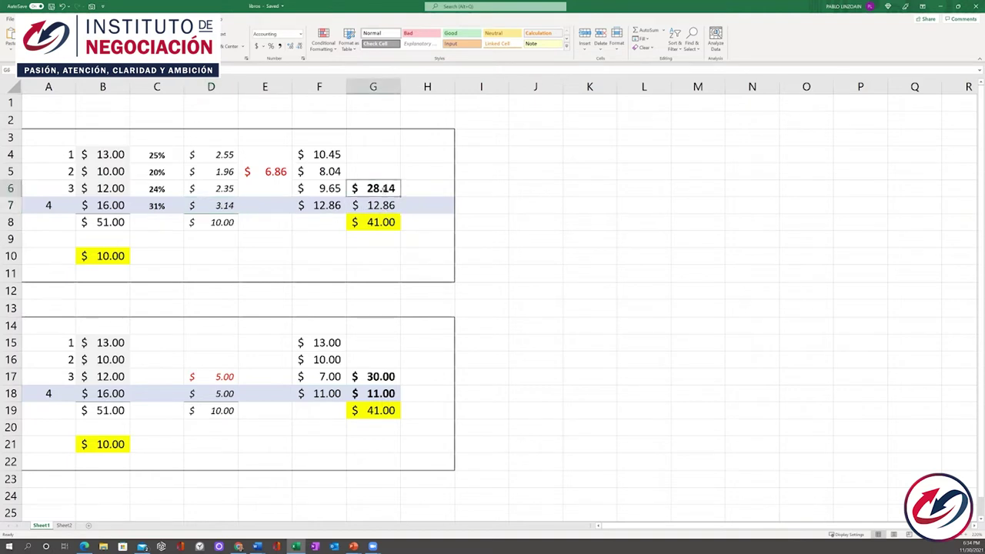
left_click_drag(108, 155, 113, 188)
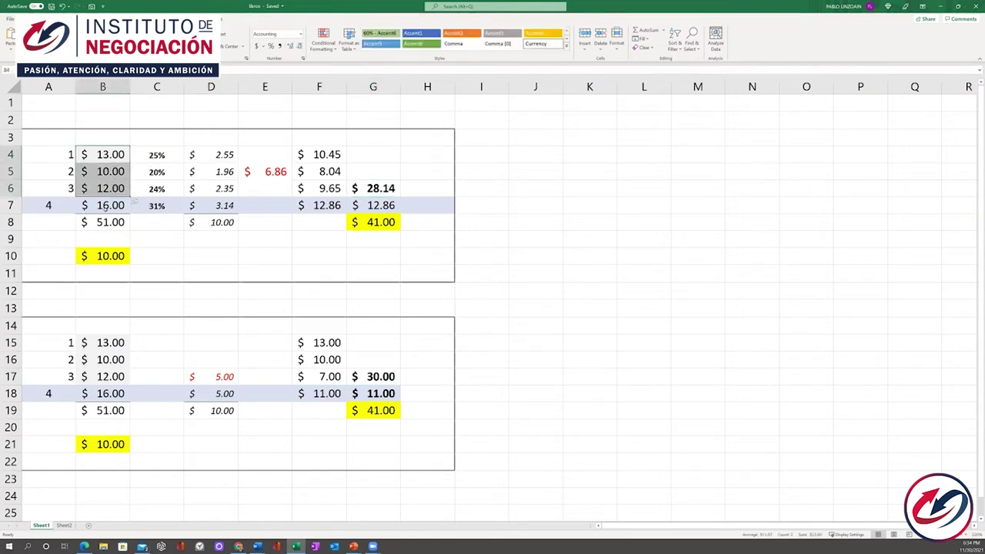
left_click(107, 206)
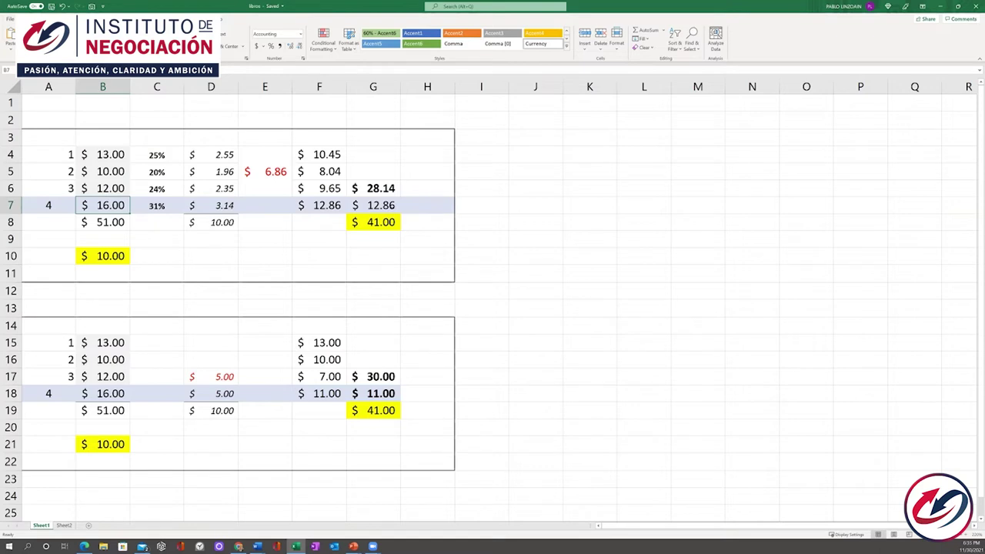
left_click(378, 222)
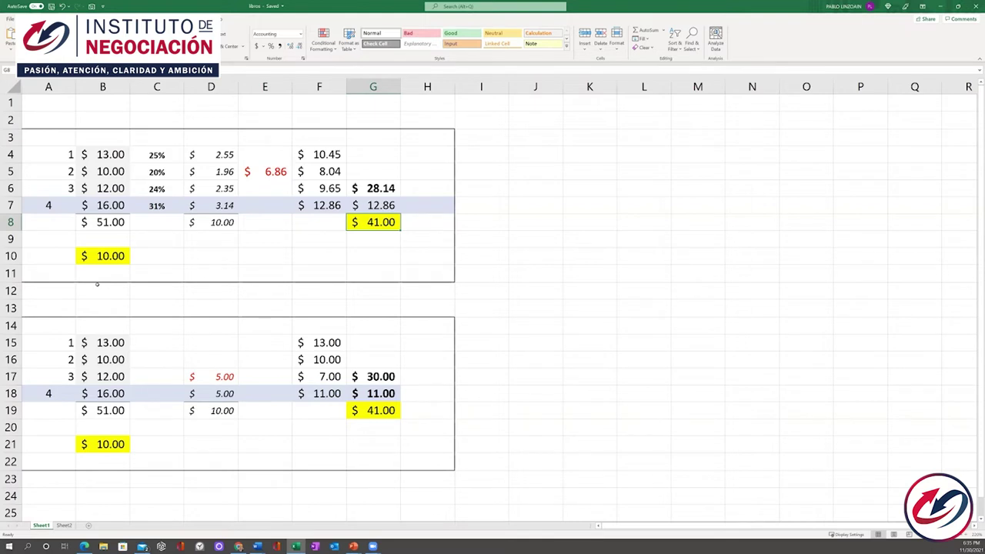
Step: Examine the second table's item amounts in B15:B17, the highlighted amount in B21 and the net subtotal in G17
scroll(97, 284, "down", 3)
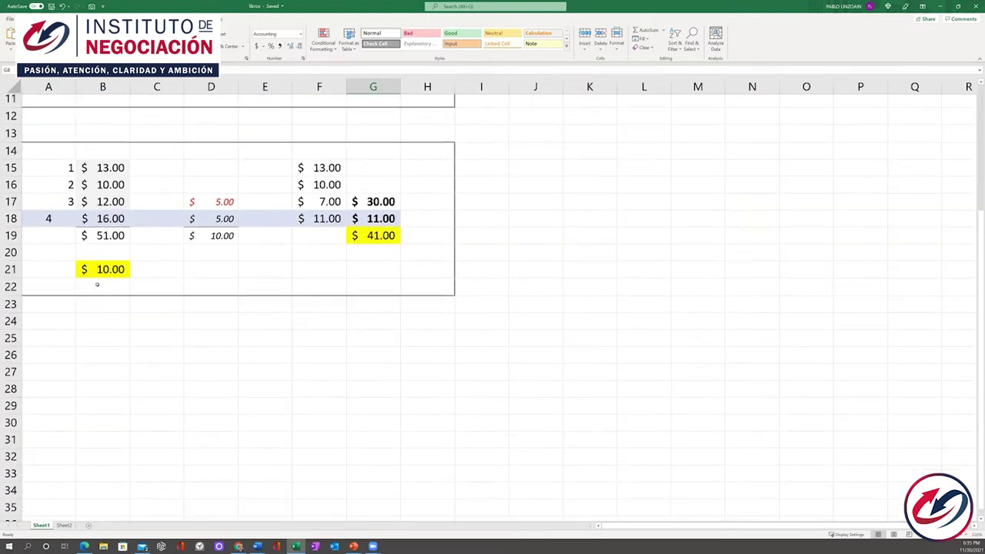
scroll(97, 284, "down", 1)
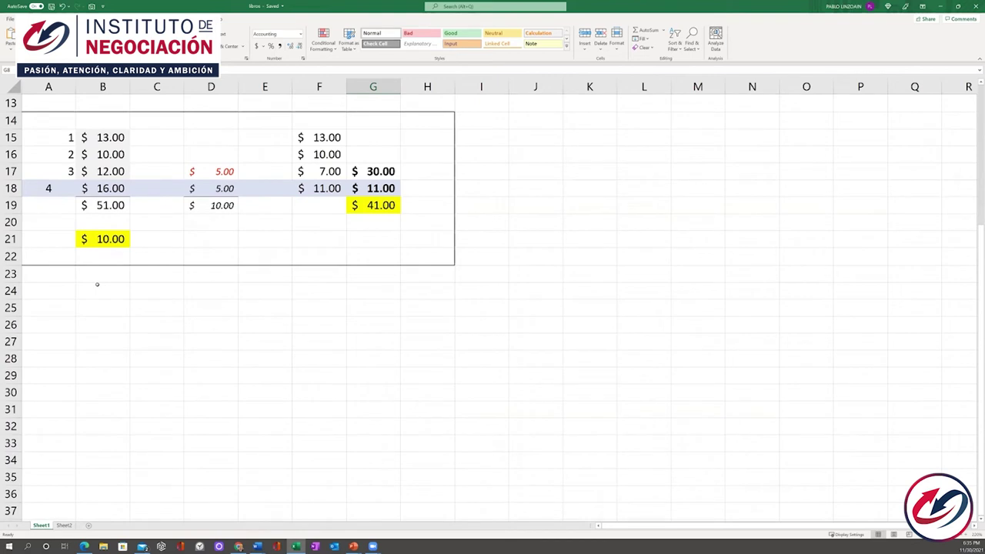
left_click(69, 191)
left_click(112, 240)
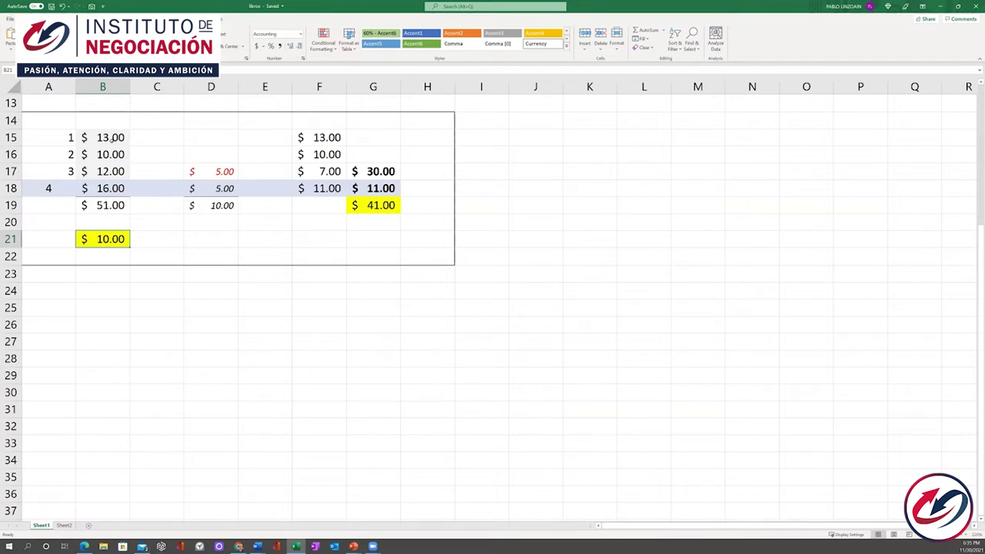
left_click_drag(111, 137, 107, 168)
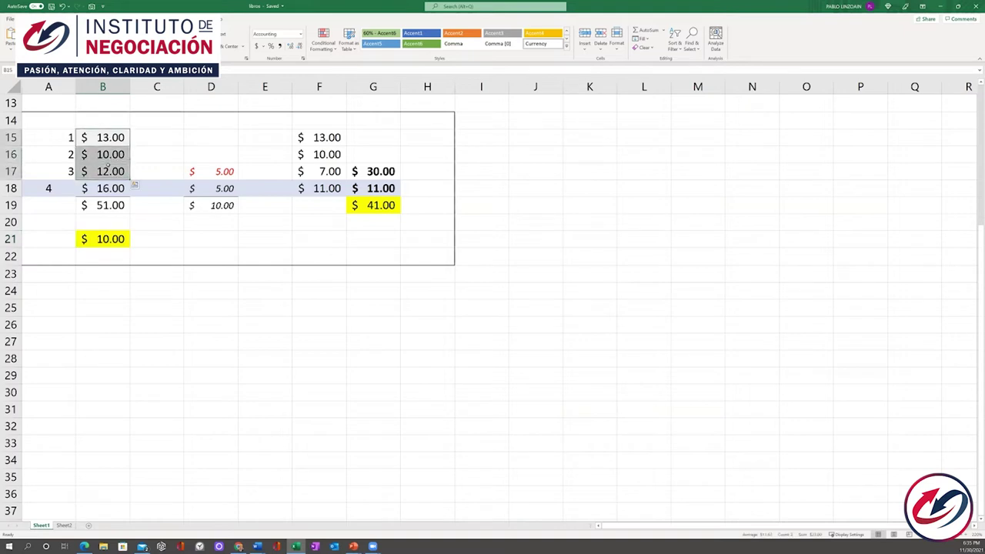
left_click(393, 170)
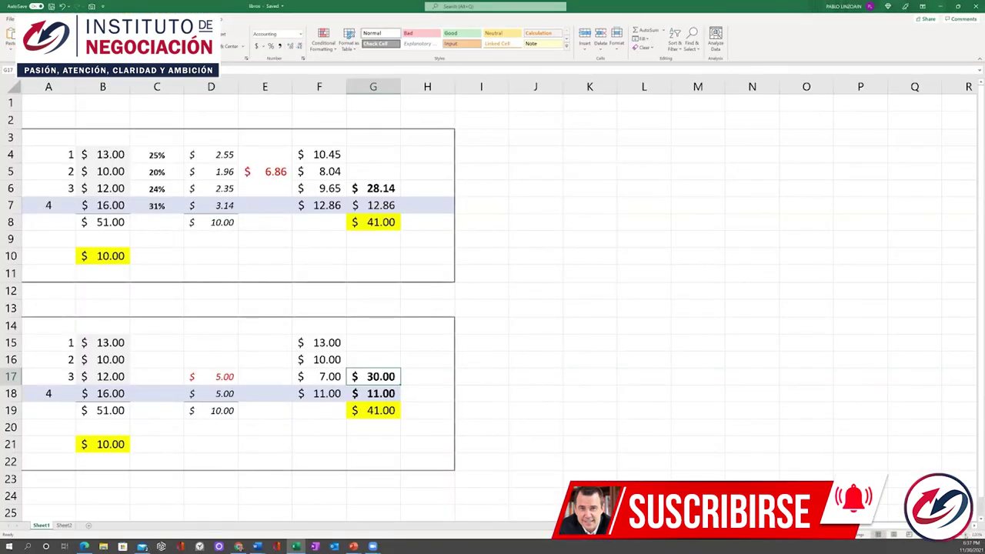
Step: Enlarge the sheet view and review the first table's amounts in B4:B7 and reductions in columns D and E
scroll(493, 300, "up", 1)
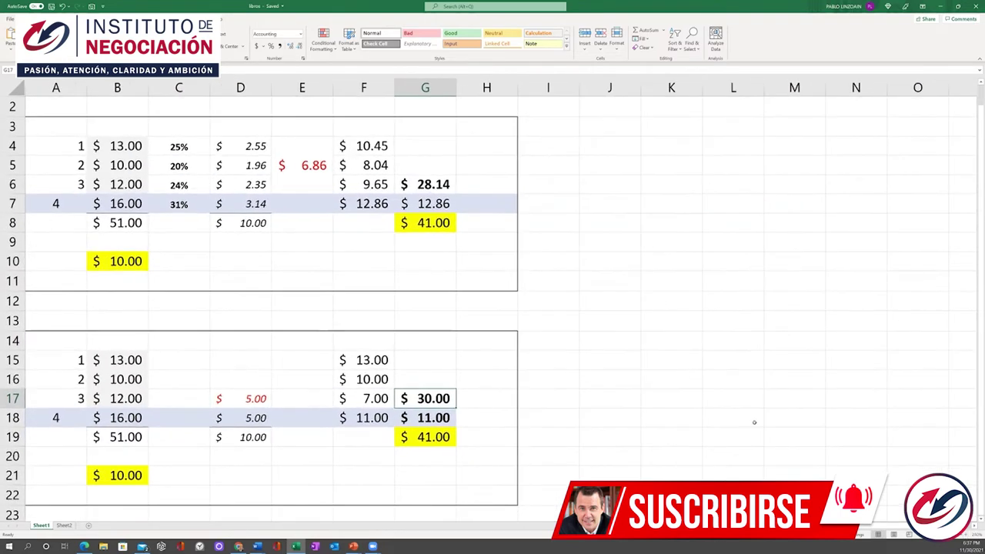
scroll(695, 377, "up", 1)
scroll(695, 377, "down", 1)
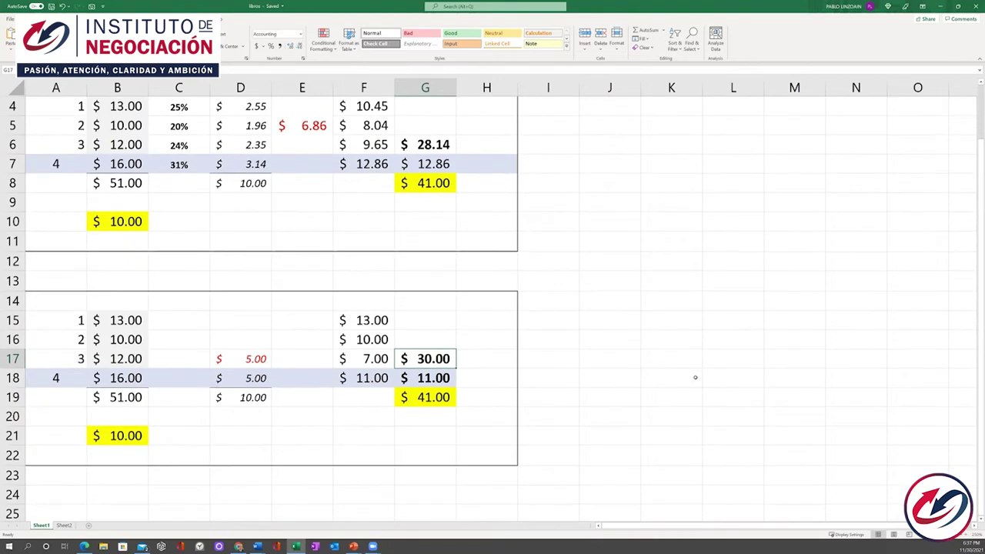
scroll(695, 377, "up", 1)
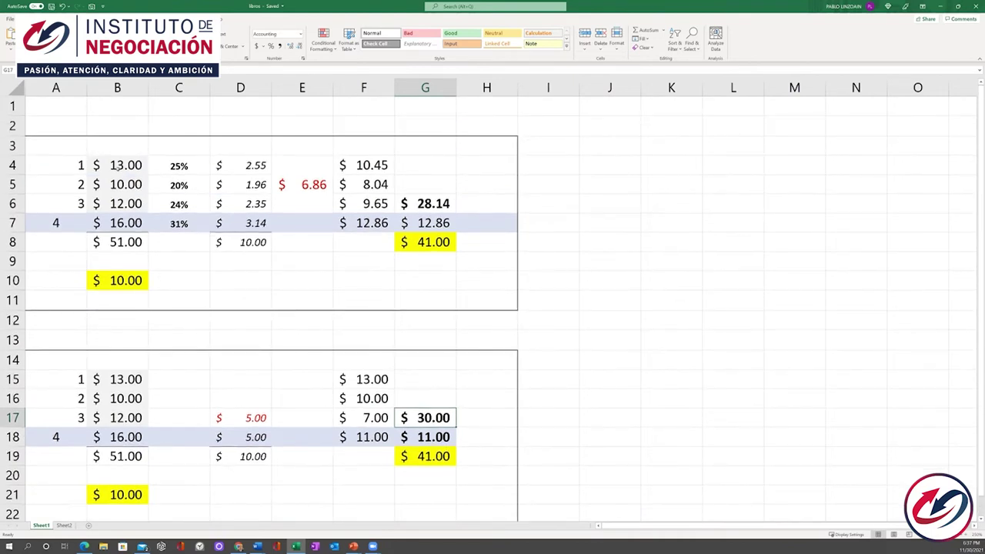
left_click_drag(117, 166, 113, 199)
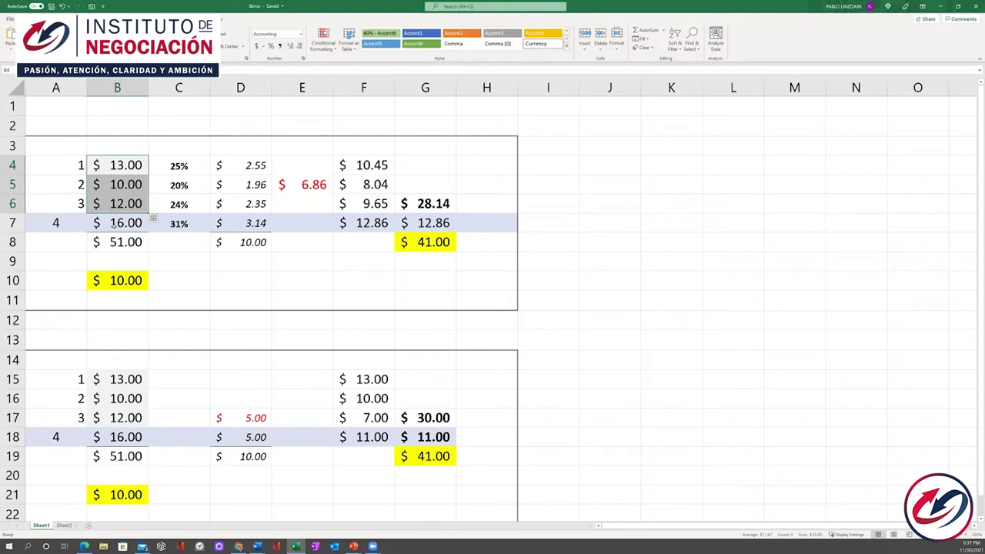
left_click(113, 223)
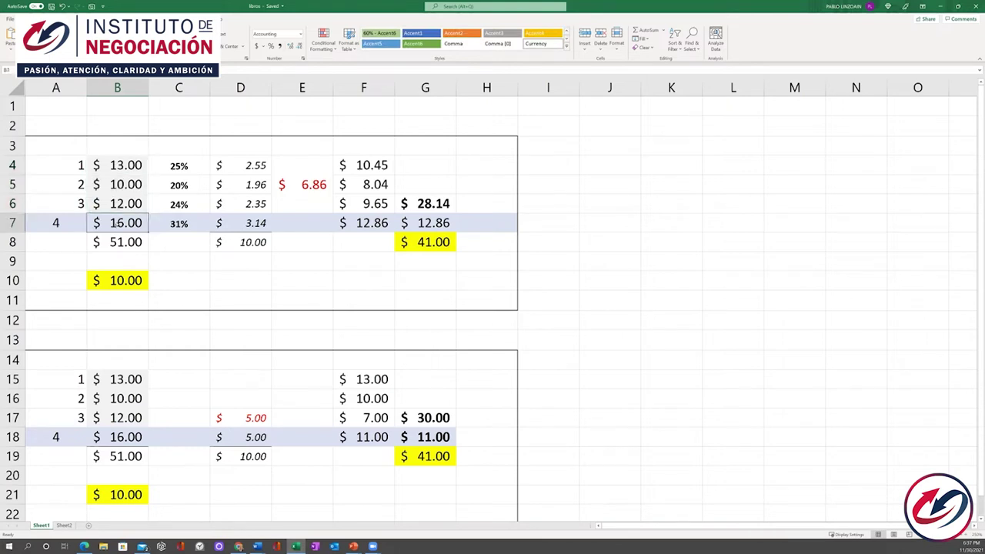
left_click_drag(117, 167, 117, 186)
left_click_drag(302, 166, 302, 203)
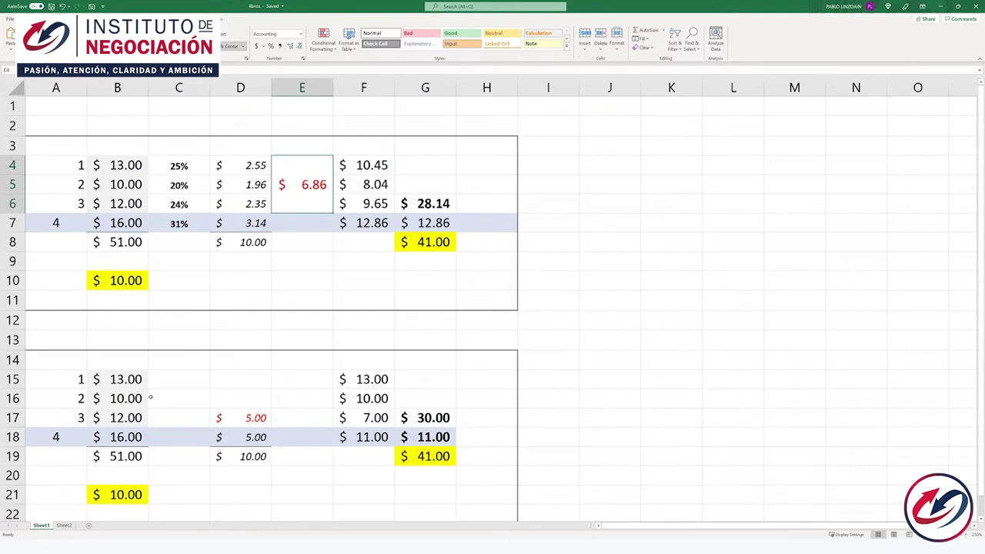
left_click_drag(240, 222, 240, 242)
Step: Compare the second table's amounts in B15:B18 and highlighted B21 with B10 and item 2 in the first table
left_click(117, 436)
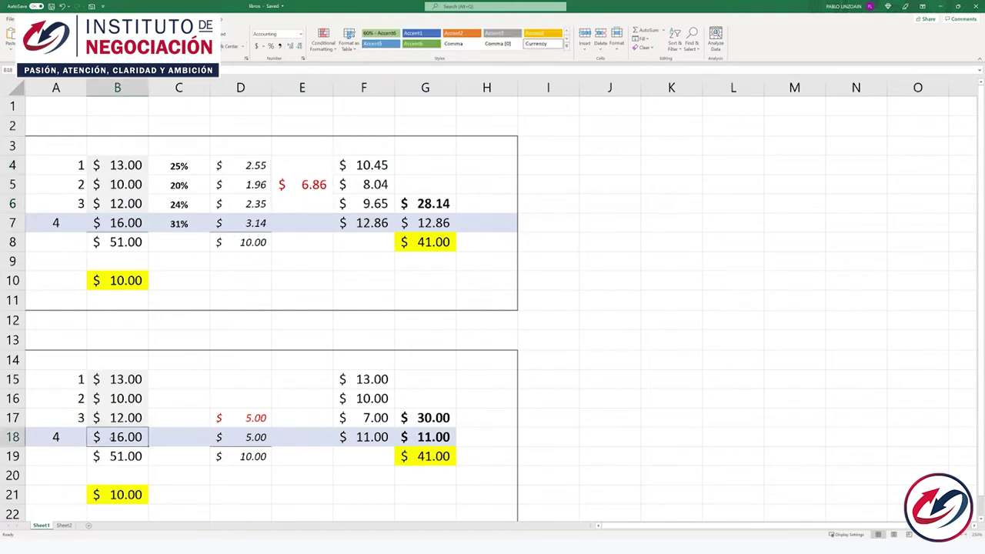
left_click_drag(117, 379, 117, 417)
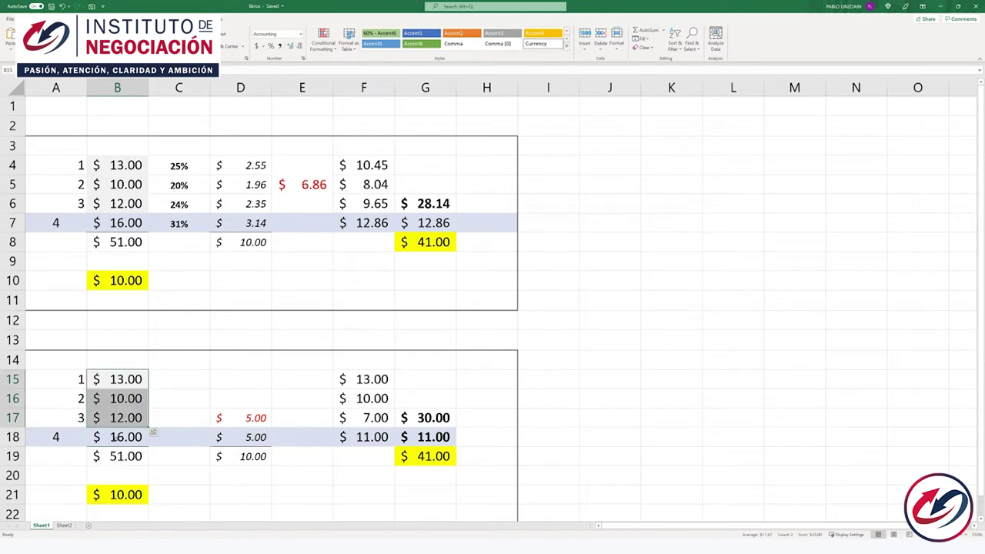
left_click(117, 436)
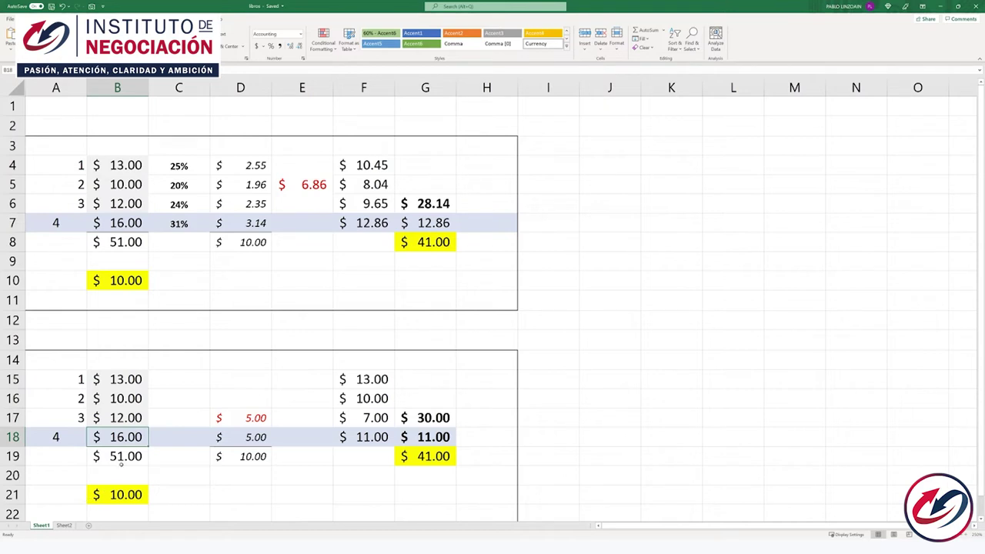
left_click(114, 281)
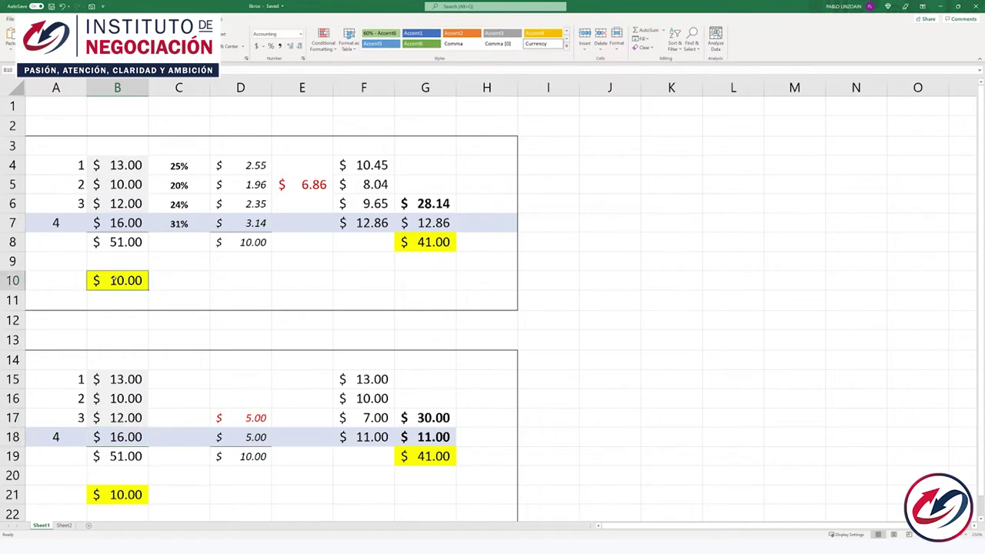
left_click(126, 496)
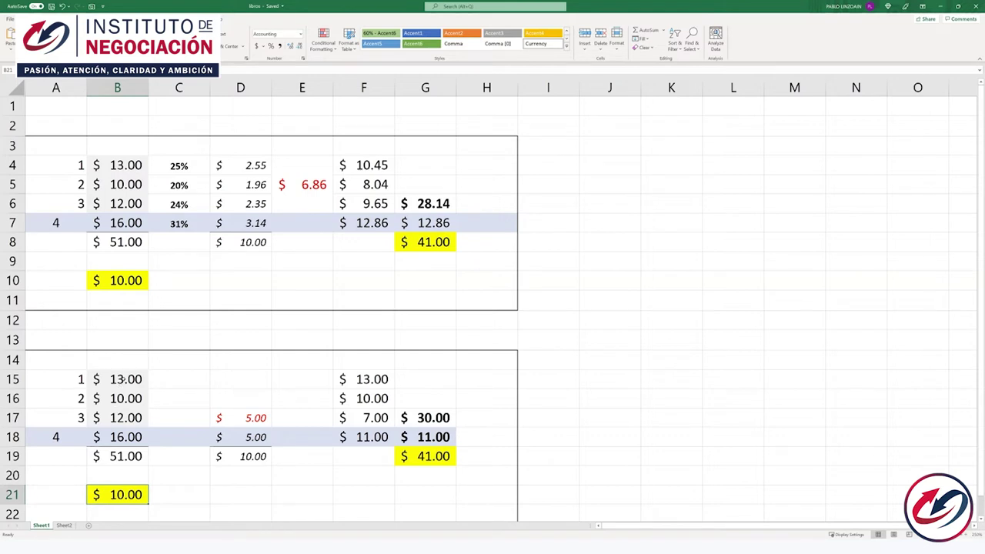
left_click_drag(122, 378, 123, 411)
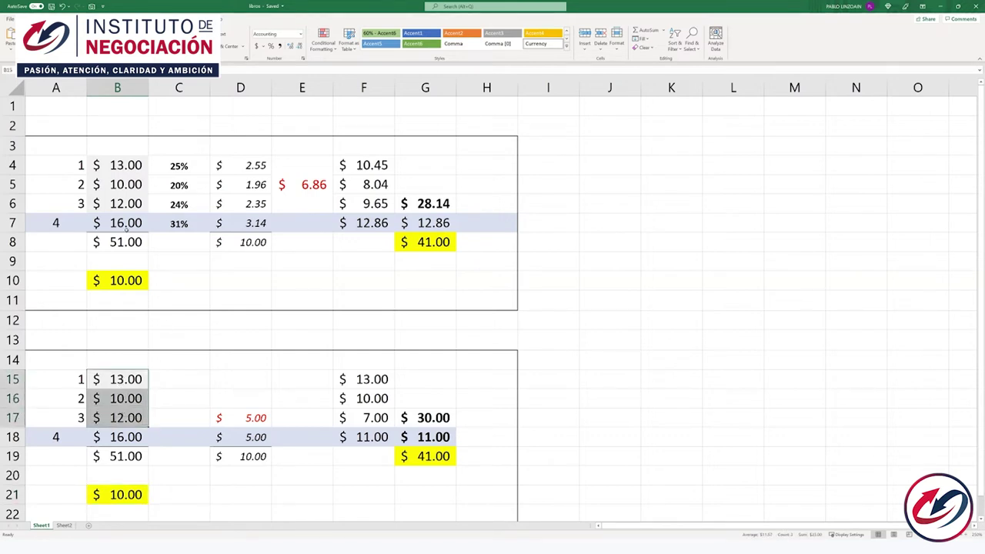
left_click(121, 181)
left_click_drag(72, 184, 136, 185)
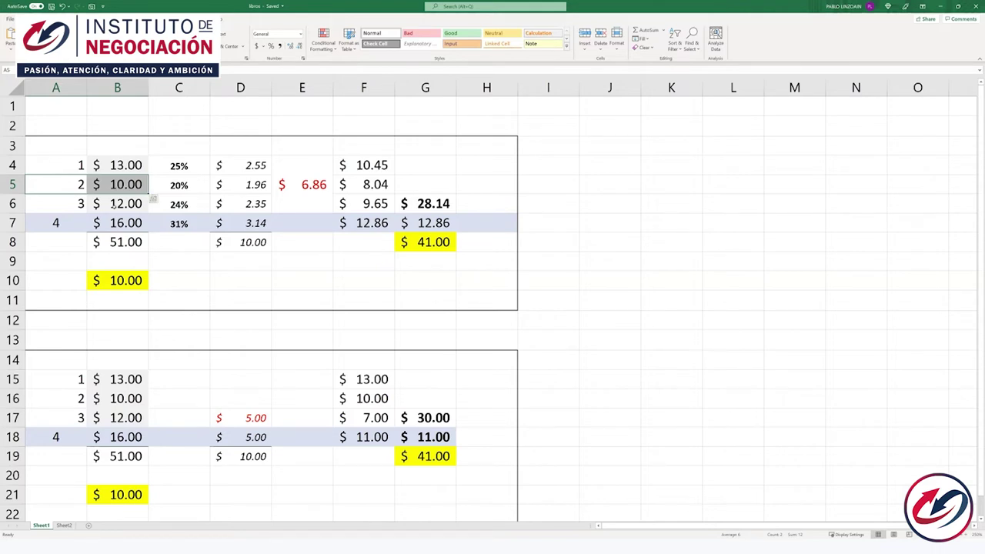
Step: Open Sheet2 and enlarge its view to make both tables easier to read
left_click(117, 223)
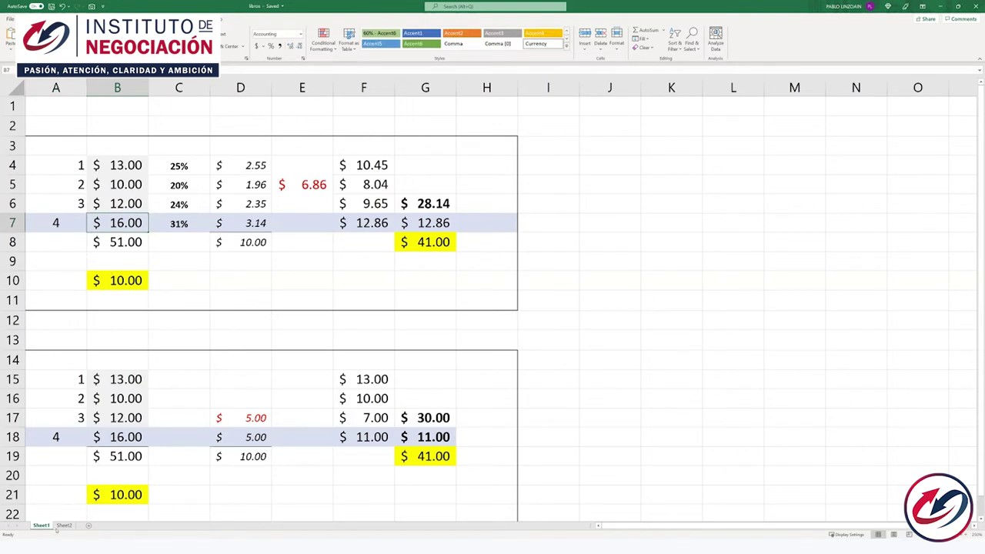
left_click(64, 524)
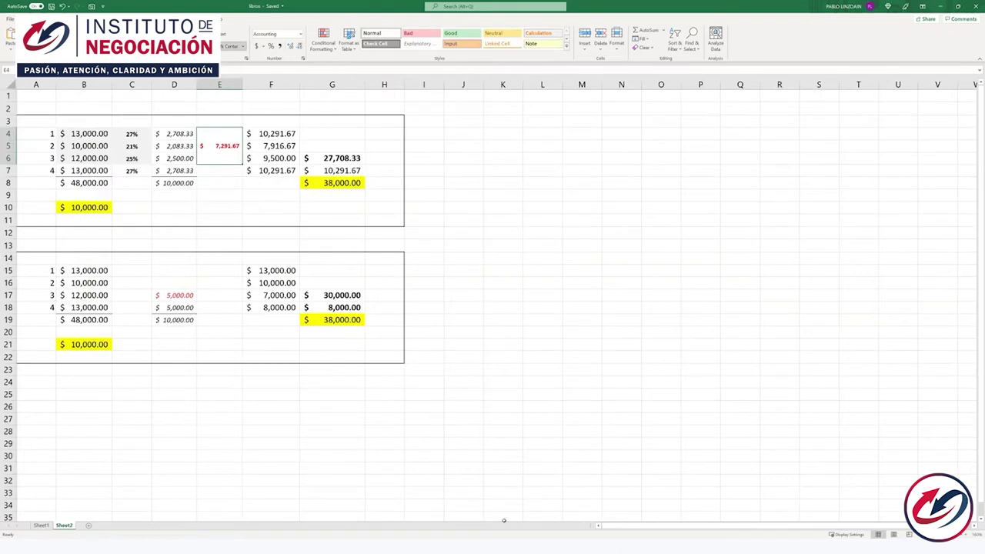
left_click(967, 534)
left_click(967, 534)
left_click(968, 534)
left_click(968, 535)
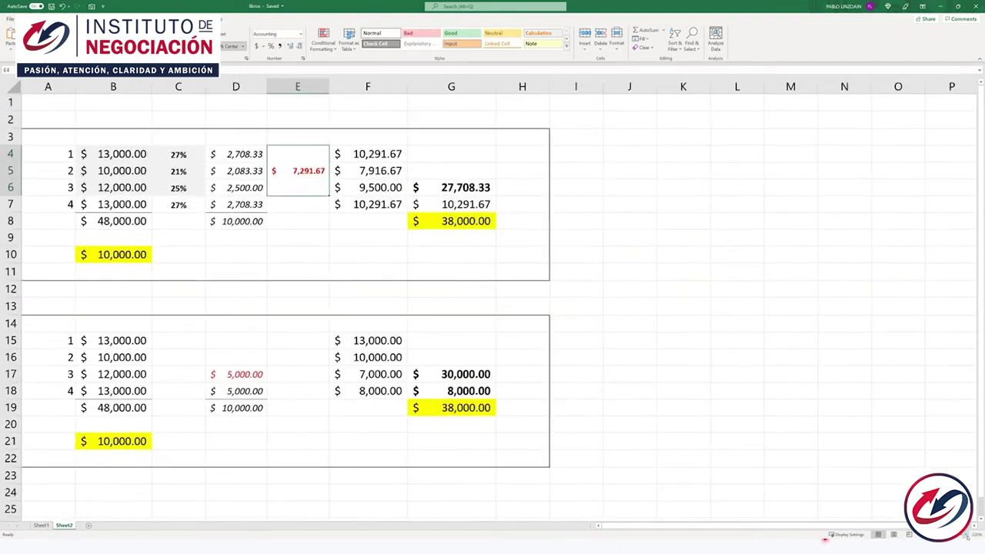
left_click(968, 534)
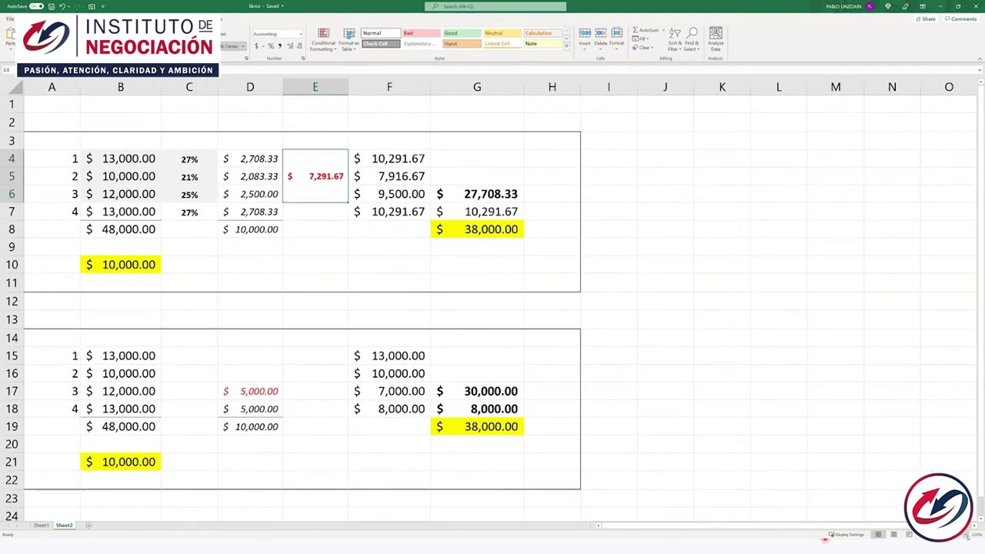
left_click(967, 535)
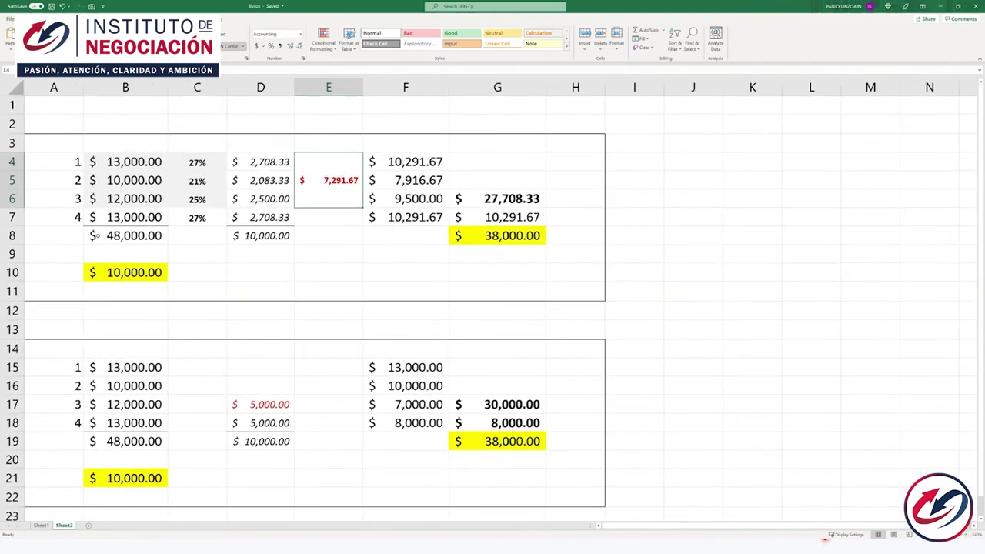
Step: Review the first table's amounts for items 1 to 3 in B4:B6, item 4's amount in B7 and the highlighted amount in B10
left_click(55, 184)
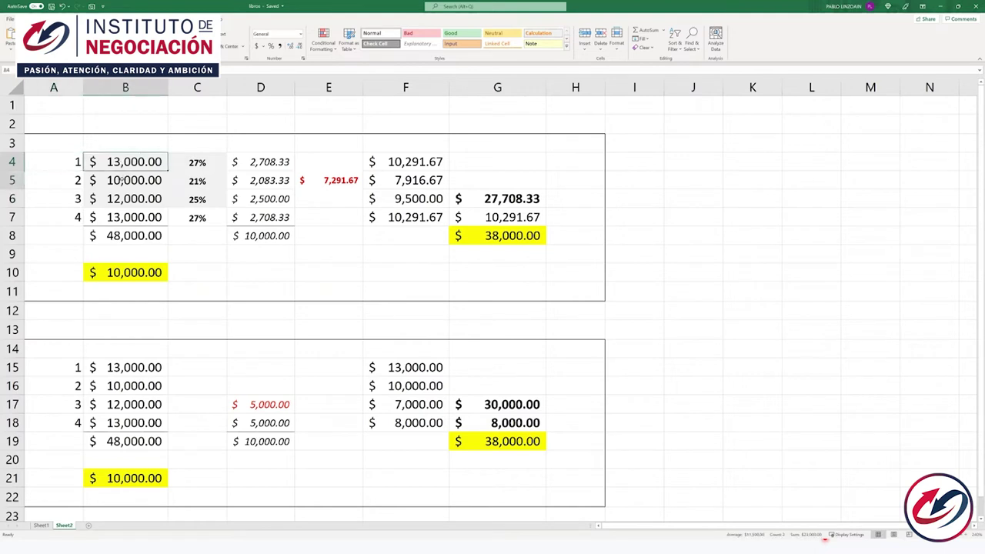
left_click_drag(123, 162, 124, 198)
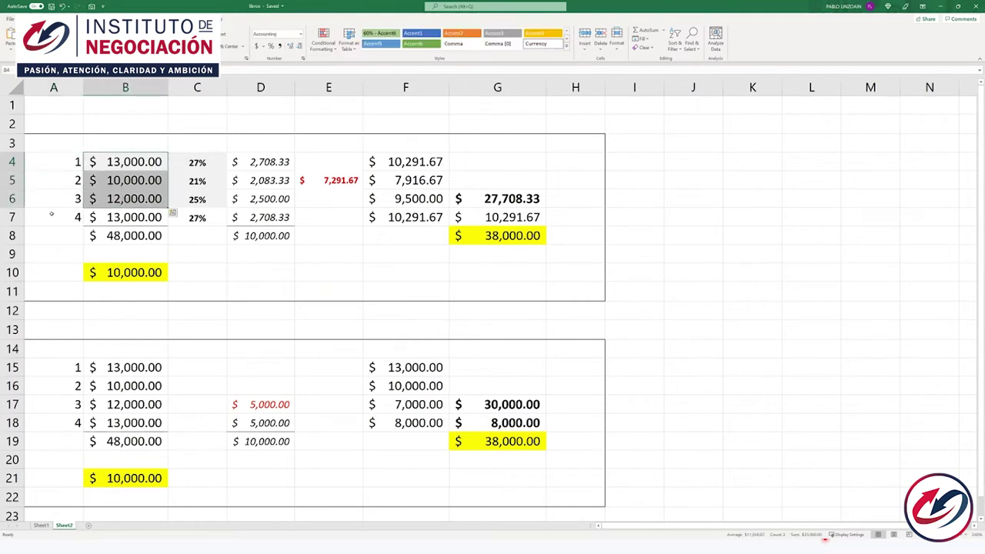
left_click(51, 214)
left_click(121, 217)
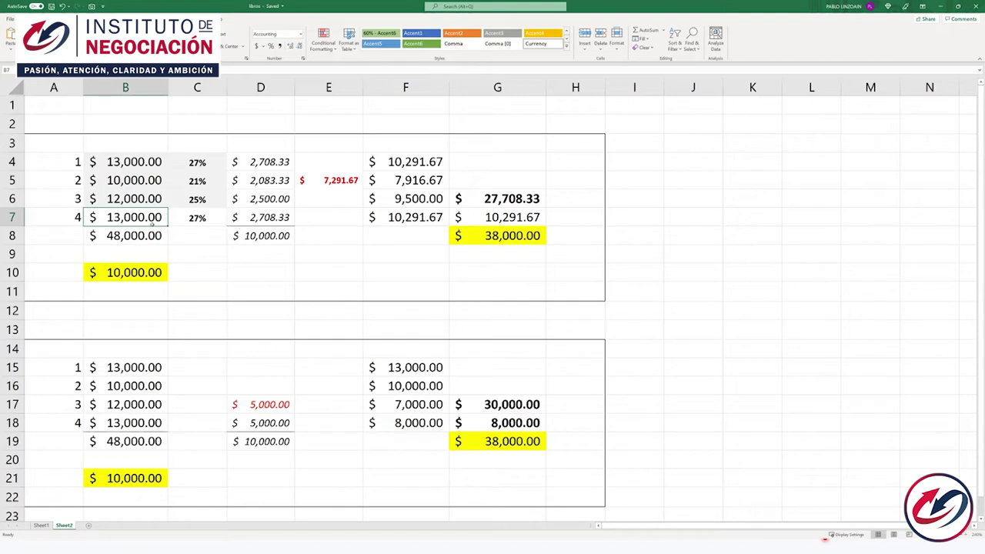
left_click(188, 250)
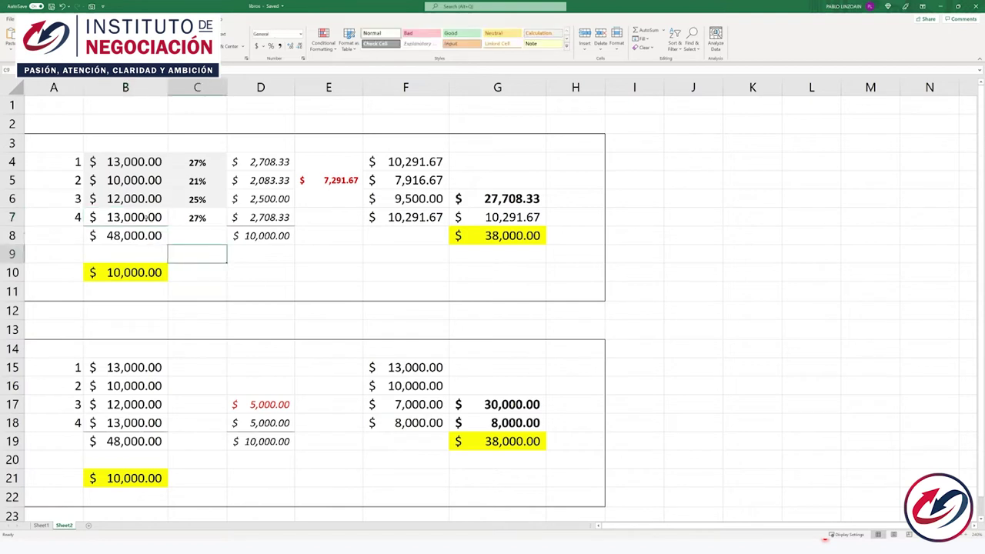
left_click(141, 277)
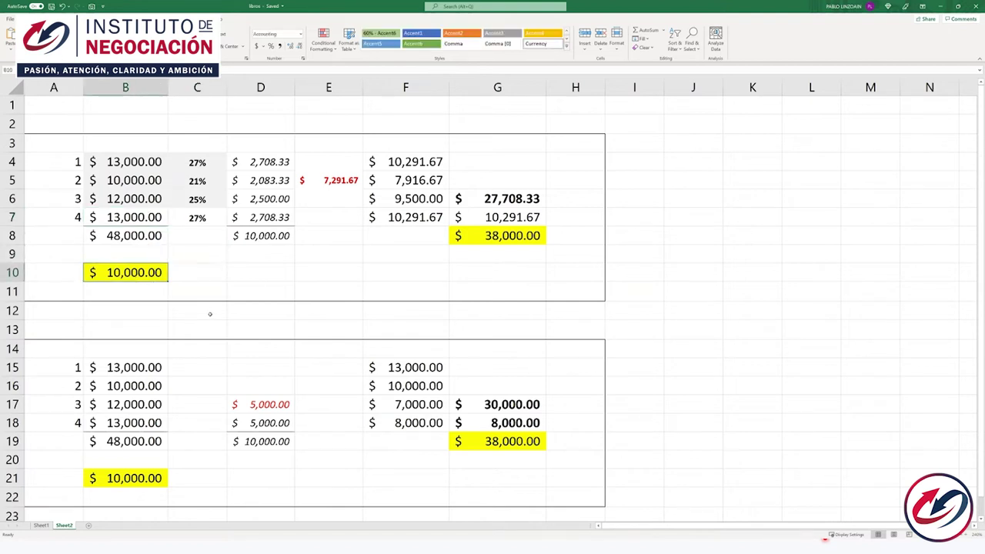
Step: Center the item numbers in A4:A7 of the first table
left_click(55, 218)
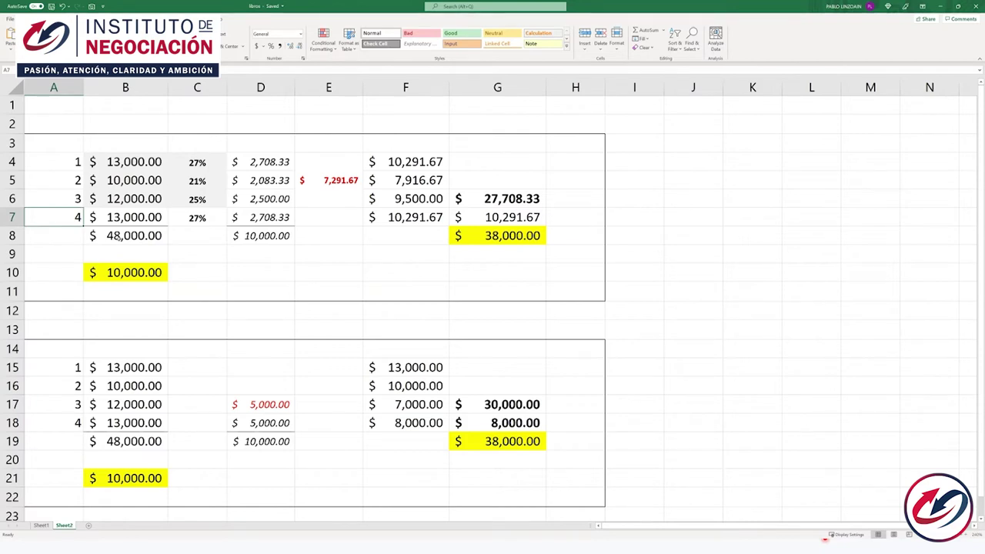
left_click_drag(75, 161, 73, 217)
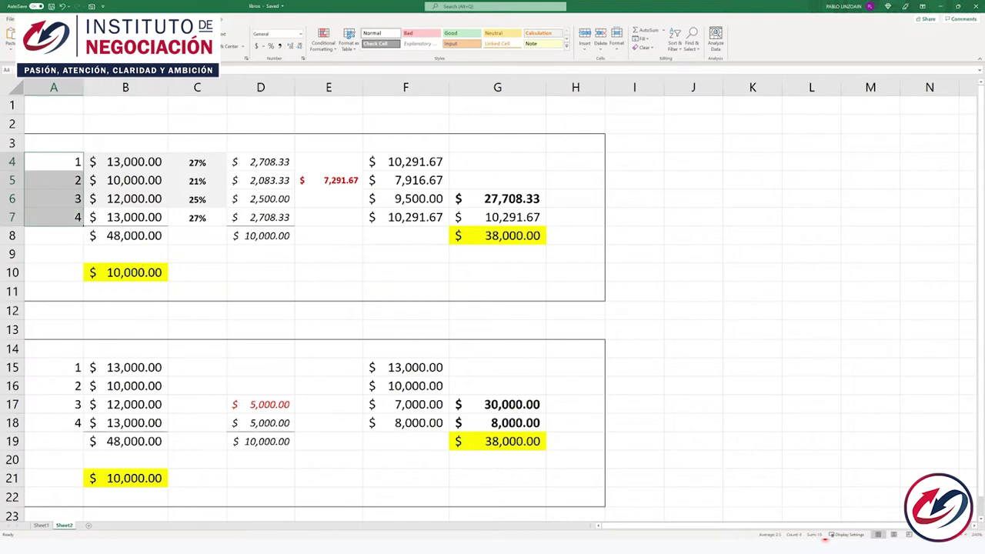
key("ctrl+e")
left_click(196, 269)
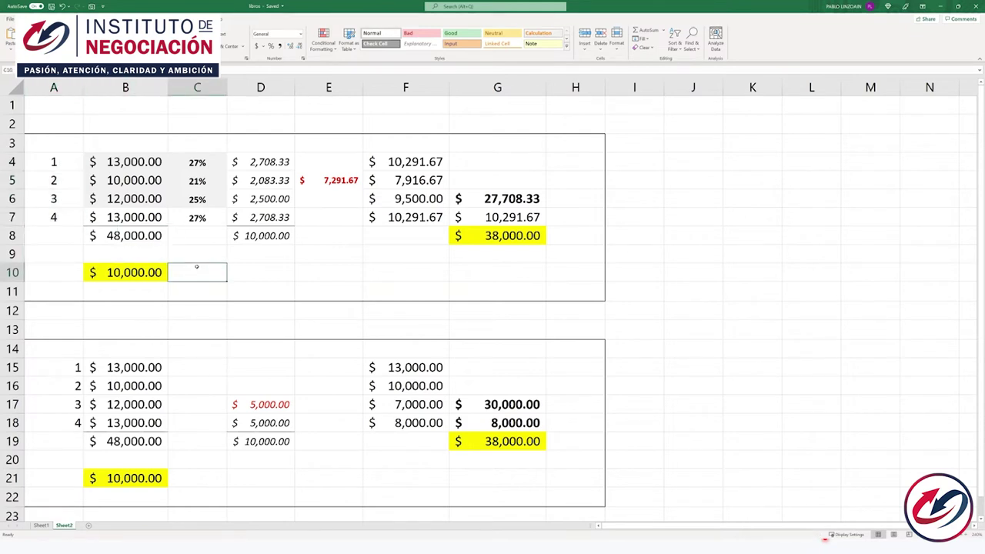
Step: Examine the first table's highlighted B10, item 4's percentage in C7, the amounts in B4:B6 and the combined reduction in column E
left_click_drag(56, 164, 54, 217)
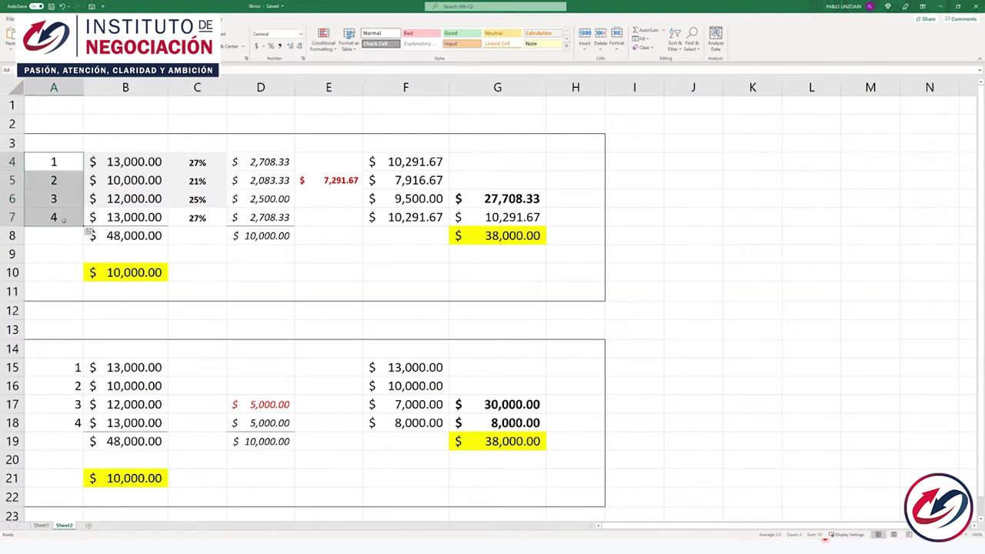
left_click(154, 272)
left_click(207, 304)
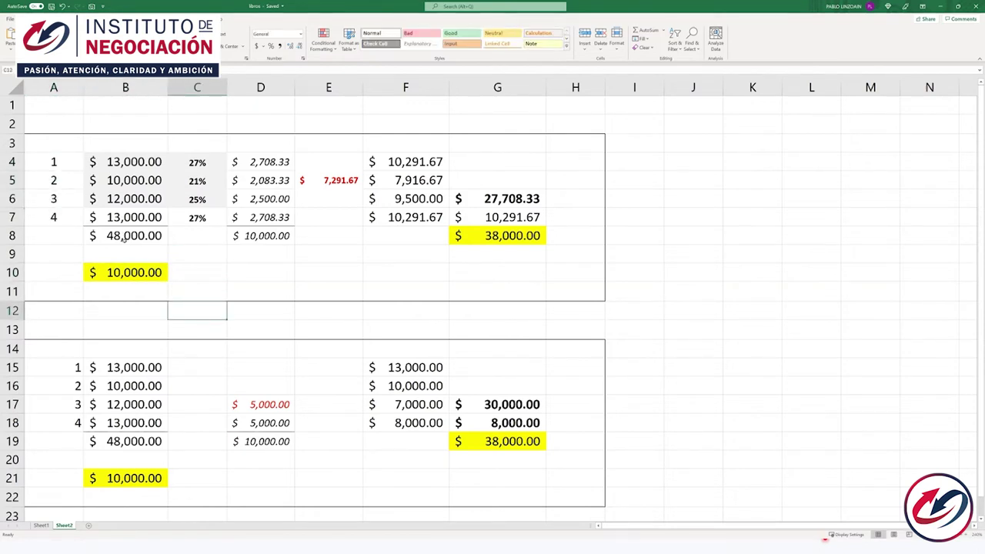
left_click(197, 218)
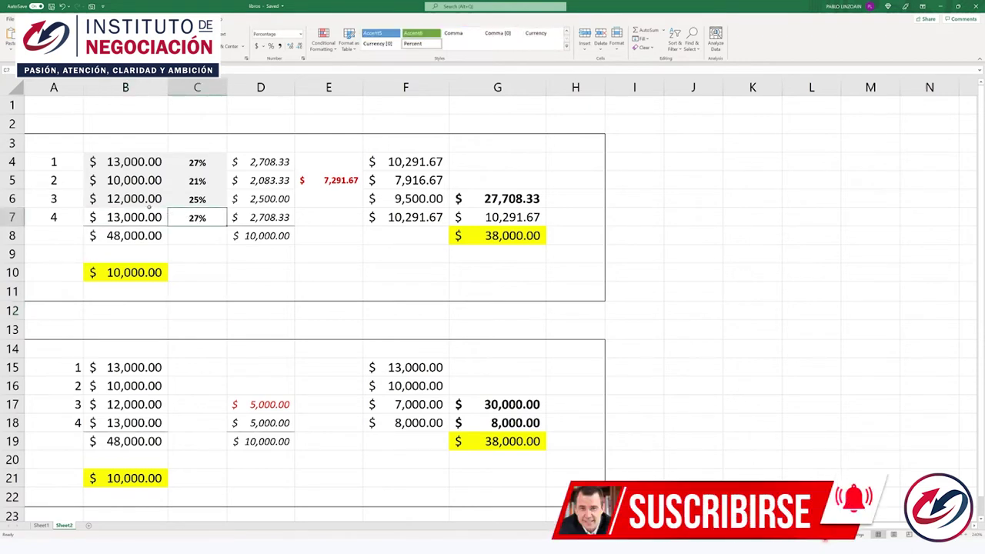
left_click_drag(137, 200, 133, 165)
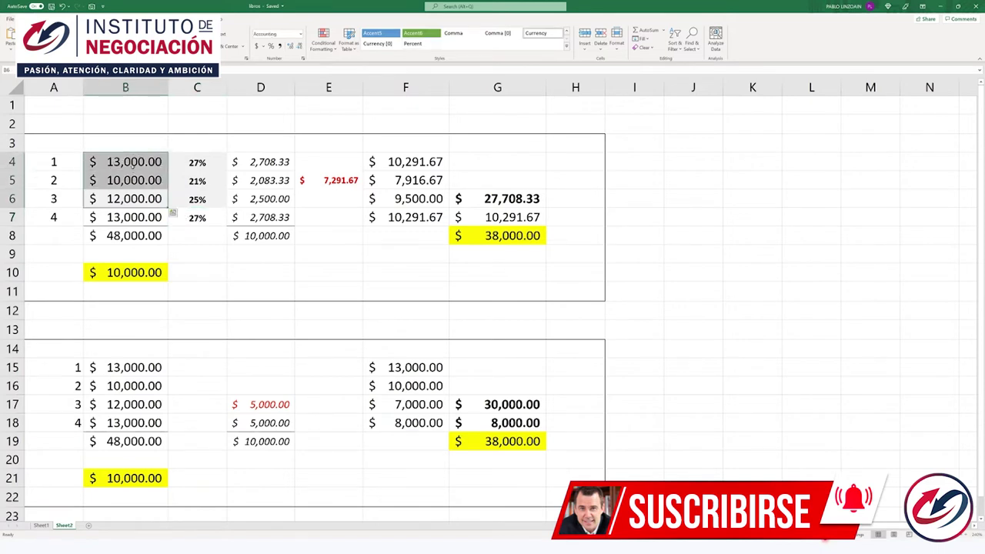
left_click(340, 185)
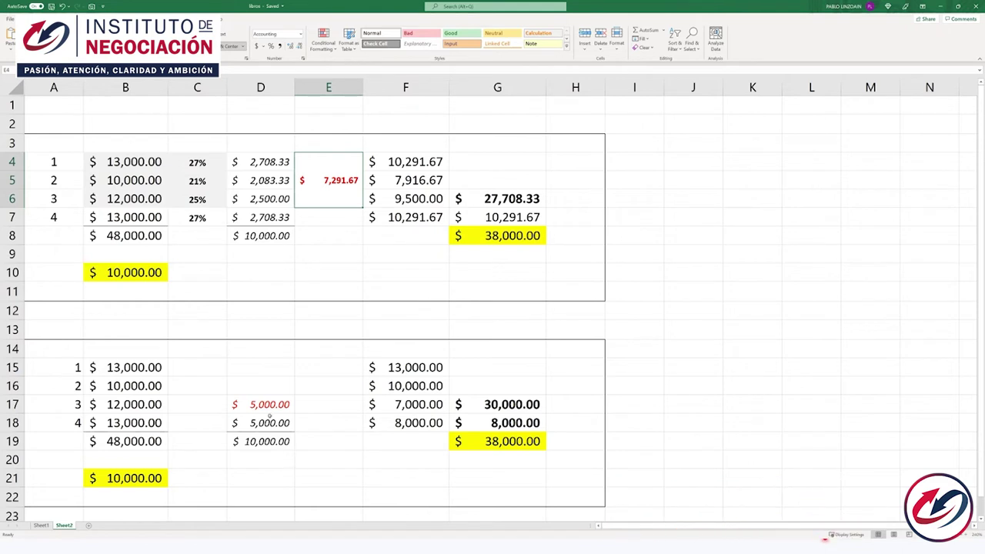
Step: Examine the second table's amounts in B15:B18, the highlighted amount in B21 and the reductions in D17:D18
left_click(270, 405)
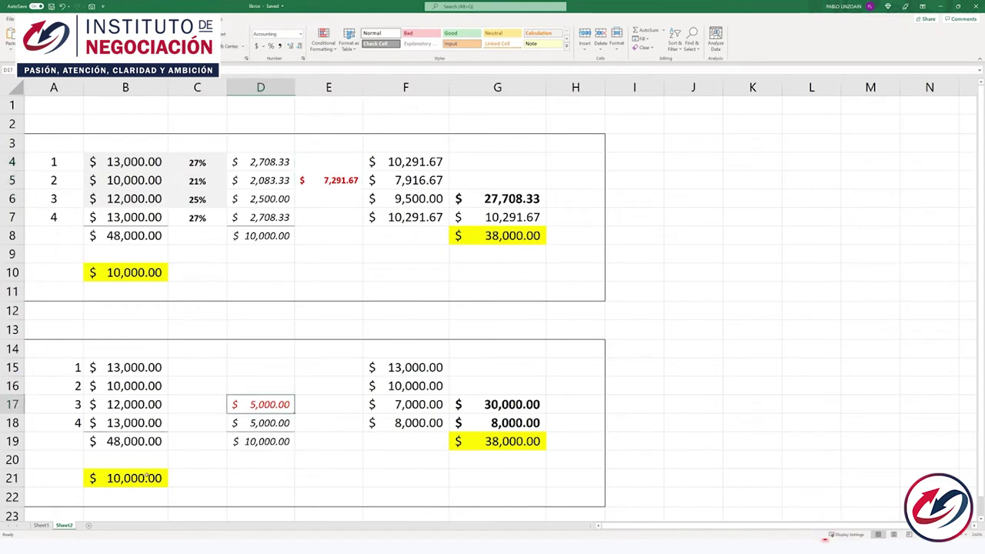
left_click(137, 423)
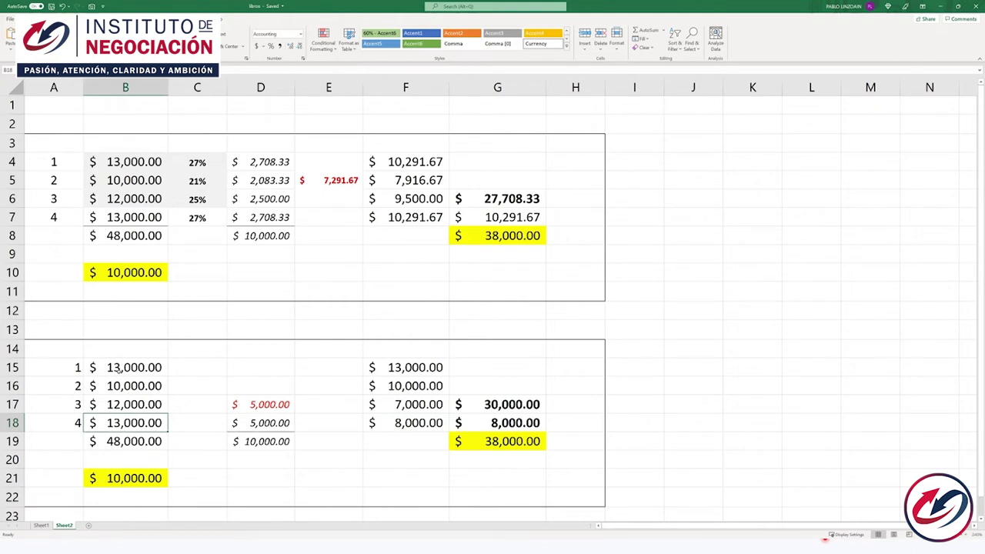
left_click_drag(118, 369, 123, 423)
left_click(157, 479)
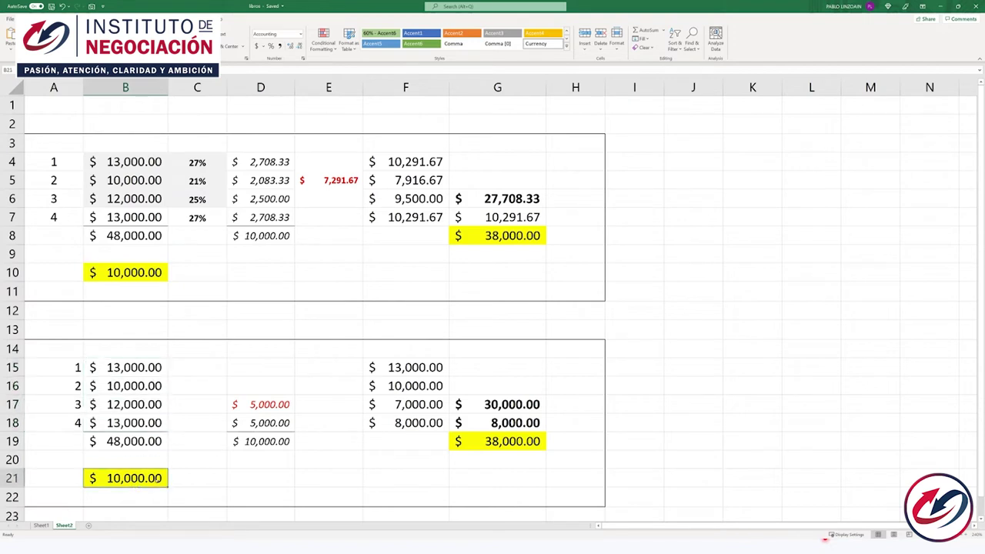
left_click_drag(263, 408, 263, 421)
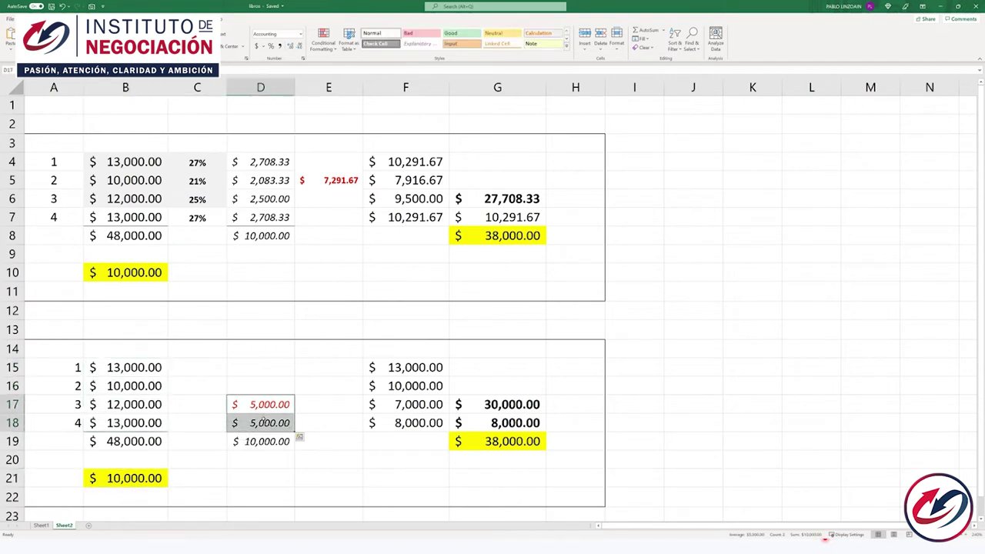
left_click(341, 435)
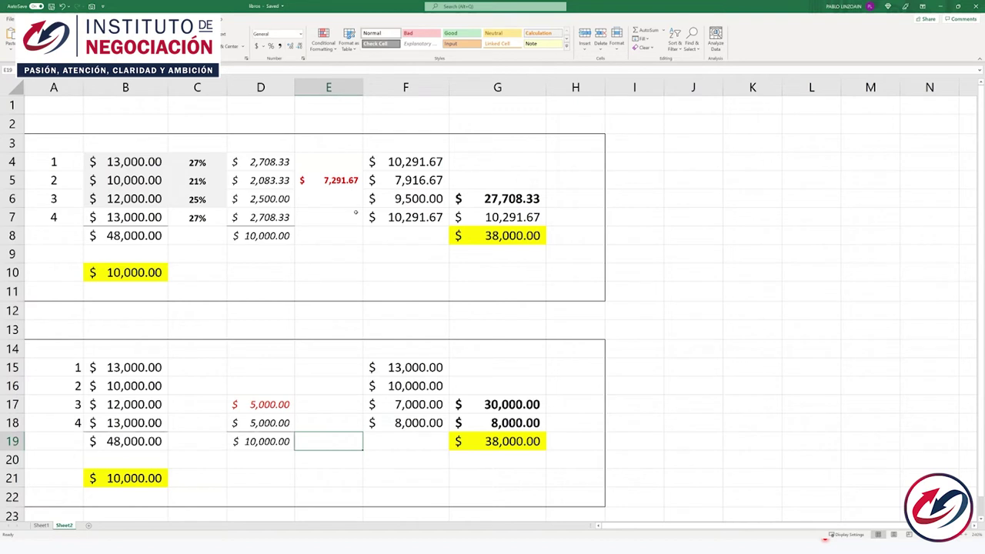
Step: Compare the net subtotal in G6 of the first table with the one in G17 of the second table
left_click(488, 200)
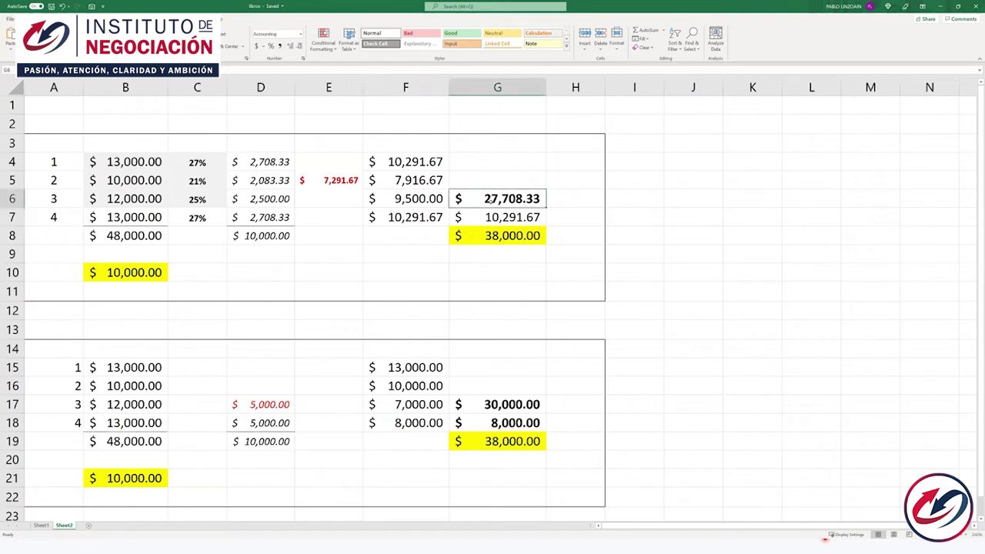
left_click(497, 404)
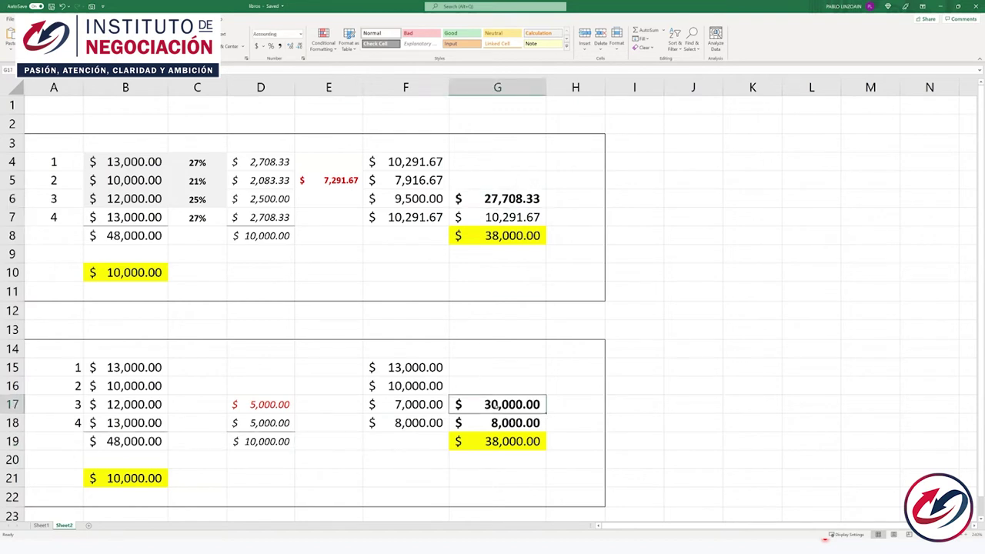
left_click(497, 199)
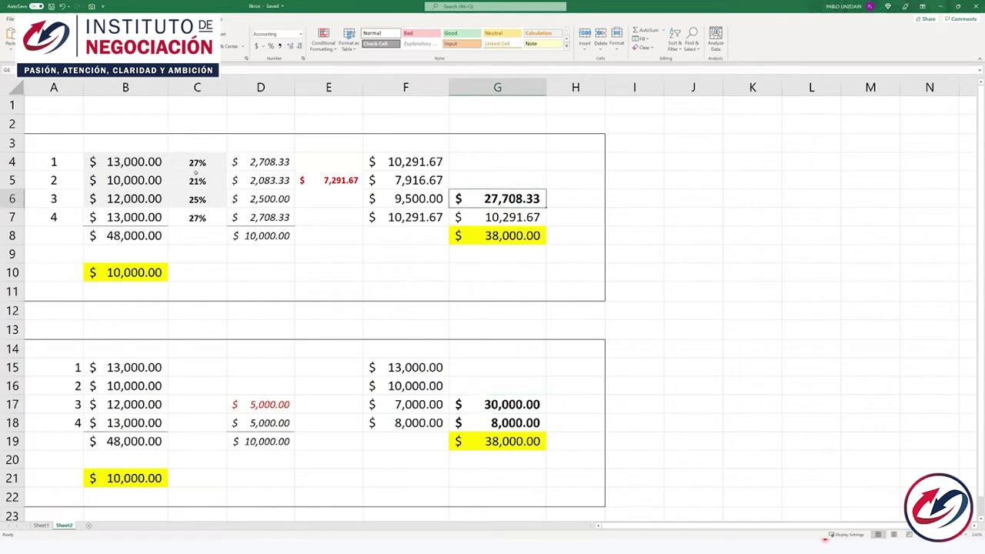
Step: Review the first table's items 1 to 3 in A4:C6 and their combined reduction against all amounts in B4:B7
left_click_drag(60, 164, 178, 204)
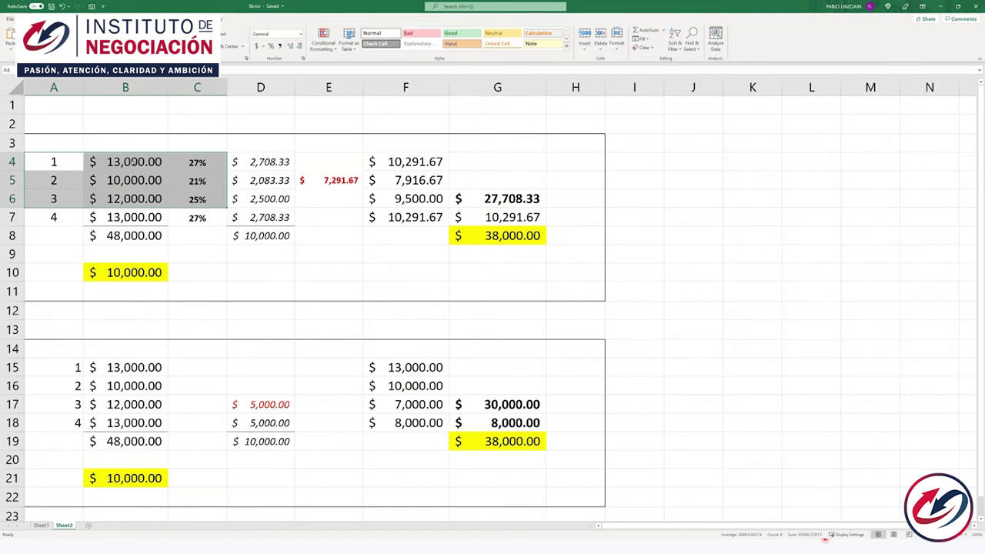
left_click_drag(133, 162, 135, 217)
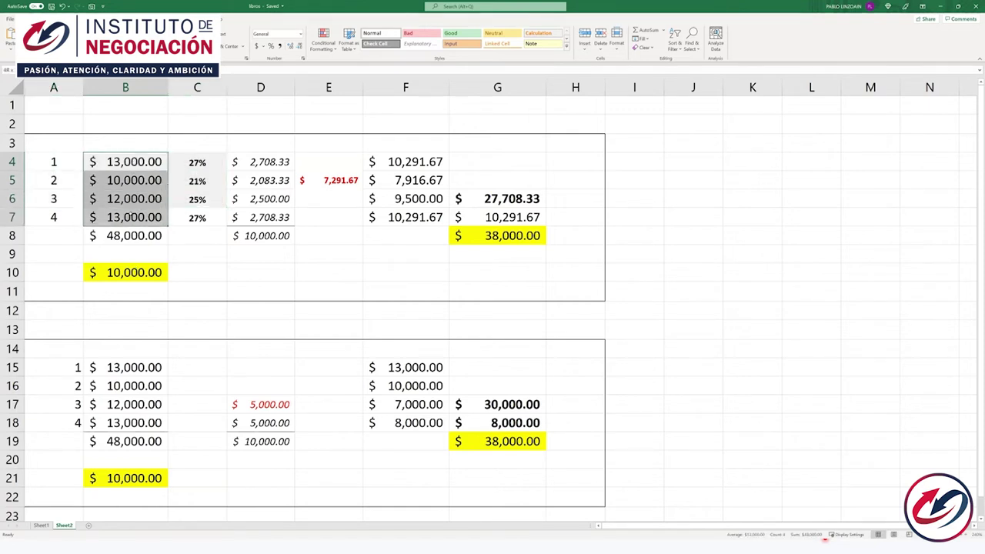
left_click(339, 200)
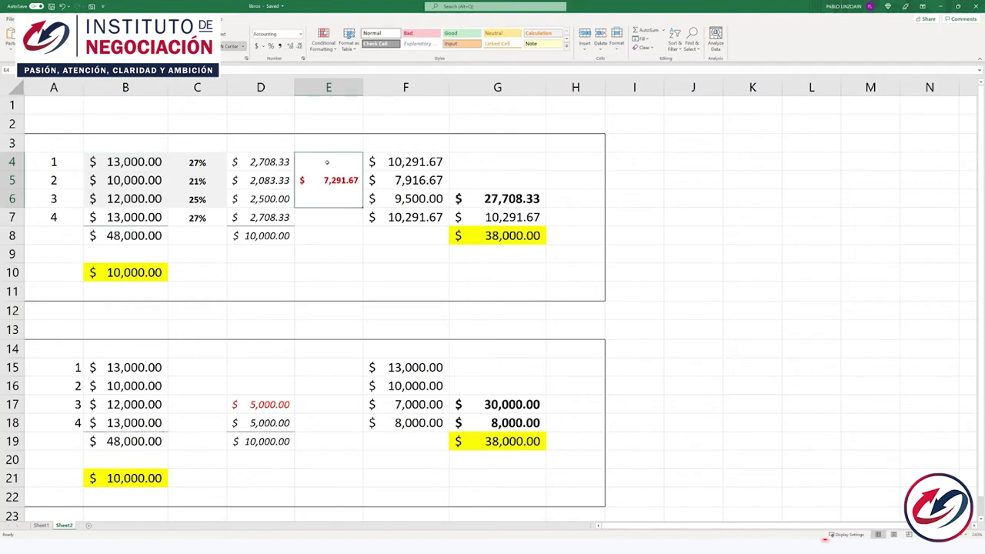
left_click(148, 220)
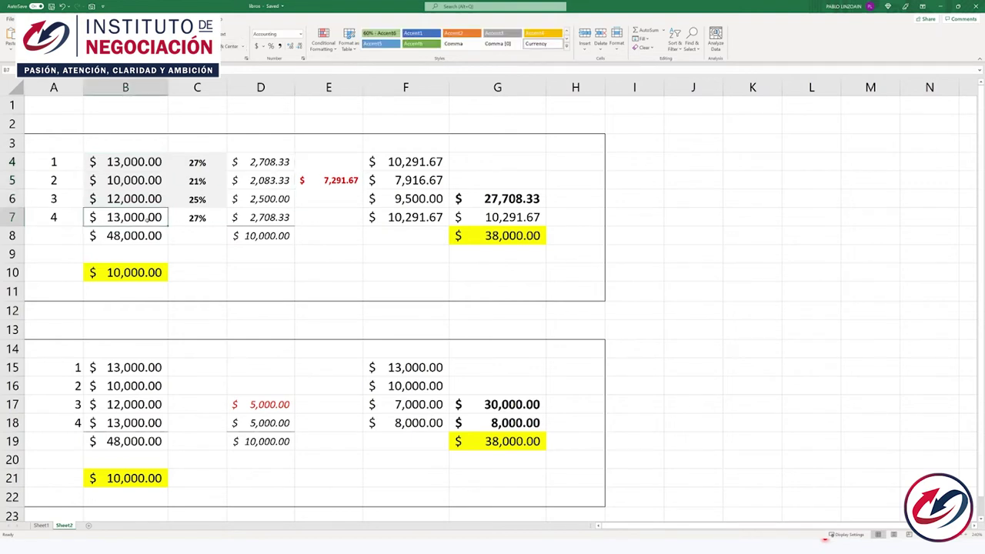
Step: Compare item 4's original amount in B7 with its net amount in G7 and its reduction in D7
left_click(496, 217)
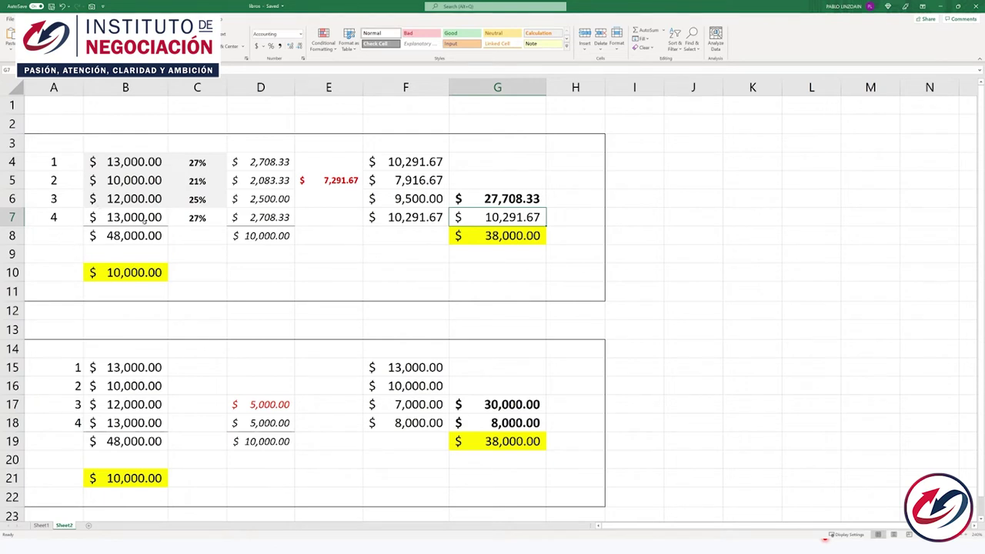
left_click(123, 219)
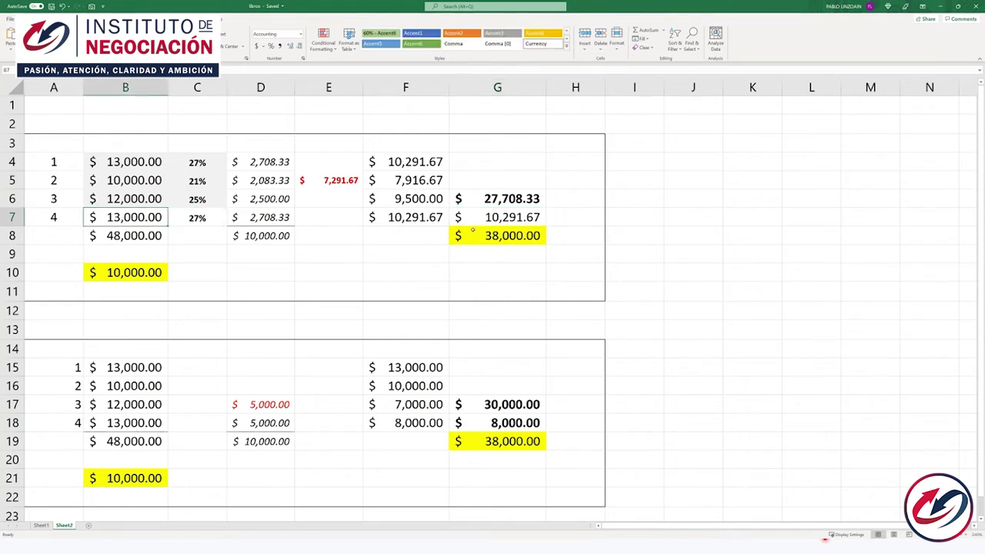
left_click(492, 217)
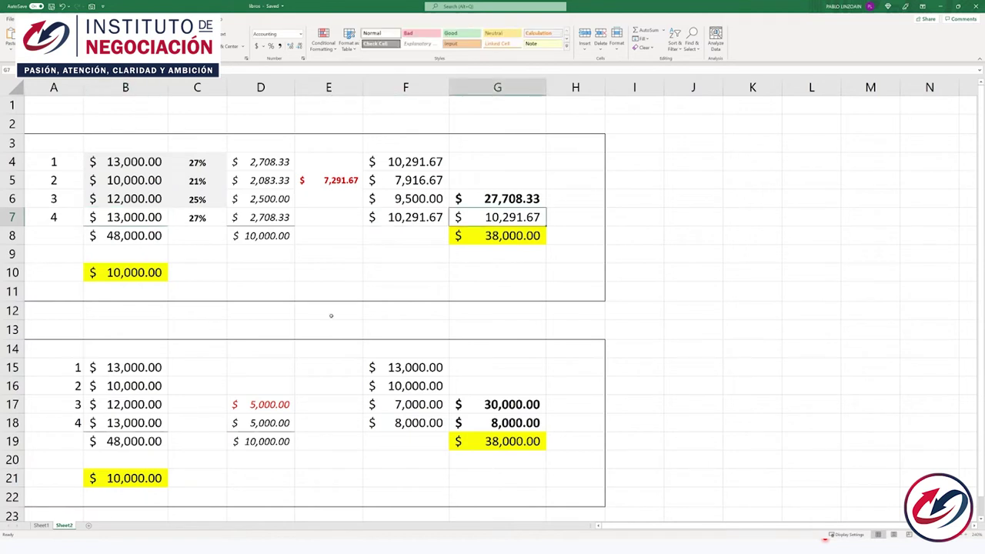
left_click(252, 220)
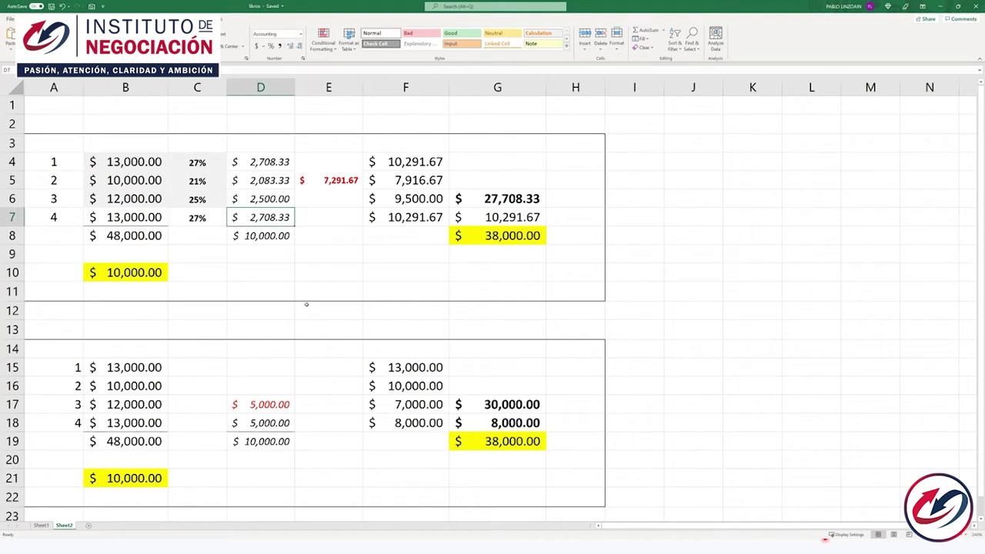
Step: Shade item 4's row in the first table, A7:G7, with a light blue fill
left_click_drag(51, 220, 496, 218)
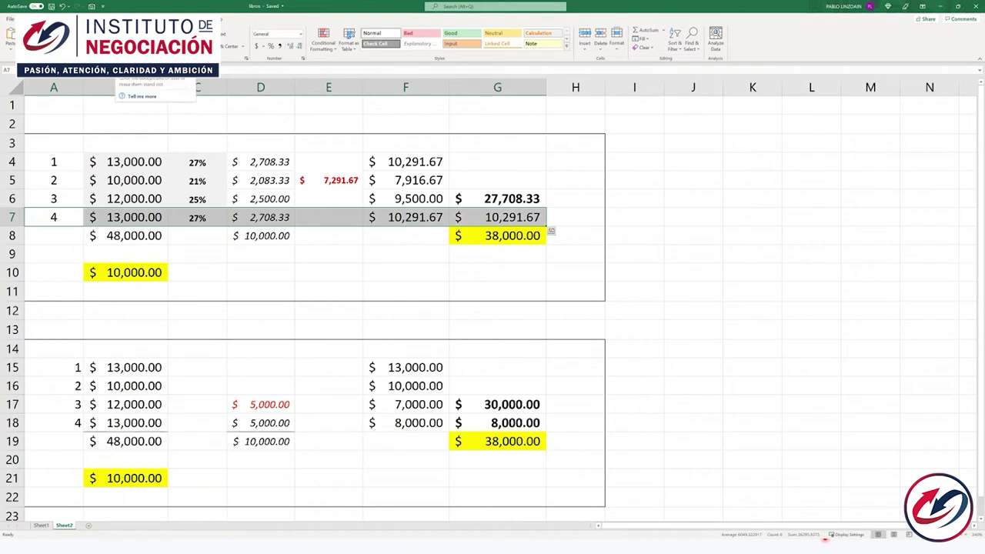
left_click(130, 48)
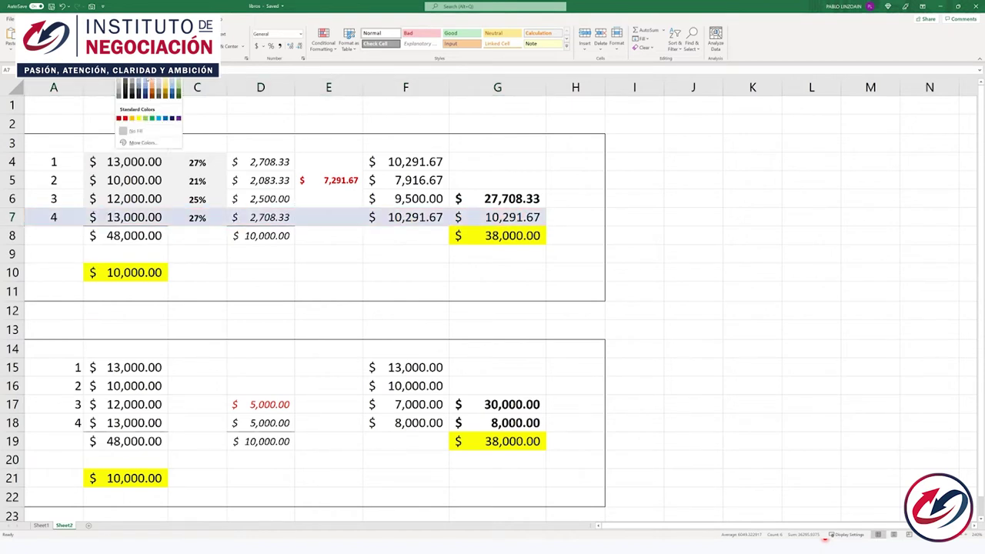
key("Escape")
left_click(247, 369)
Step: Review the second table's highlighted amount in B21, items 1 to 3 in A15:B17 and item 4's amount in B18
scroll(249, 371, "down", 1)
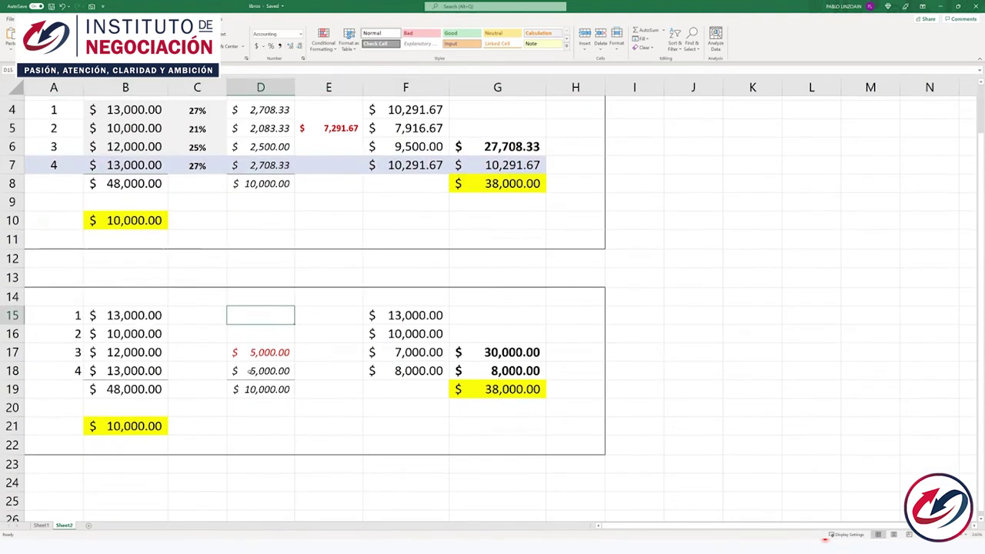
scroll(250, 372, "down", 1)
scroll(249, 371, "down", 2)
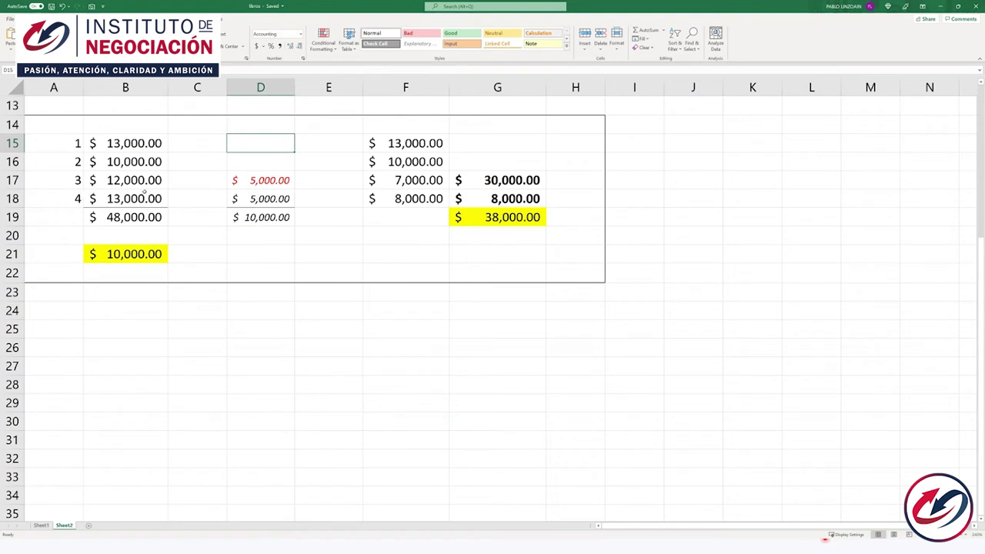
left_click(120, 254)
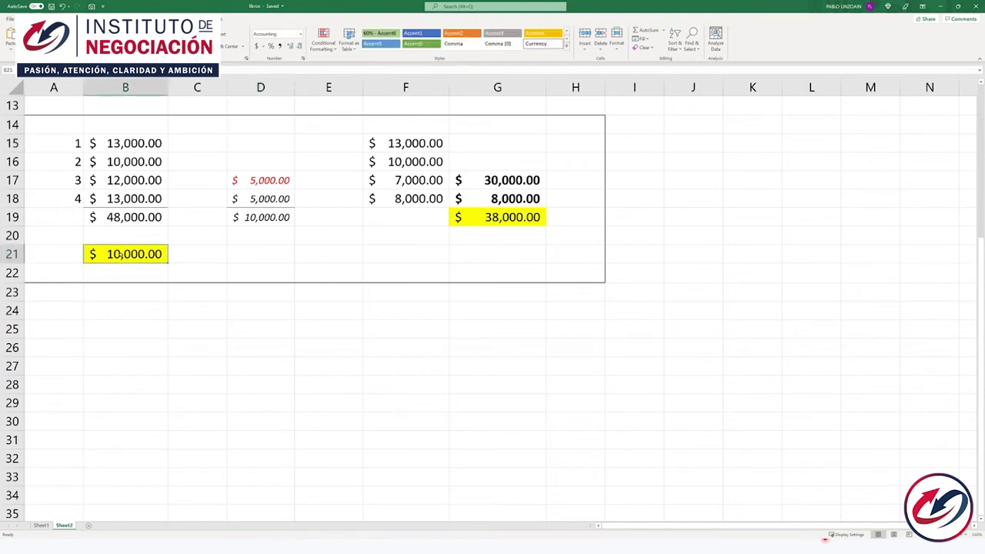
left_click_drag(69, 143, 139, 181)
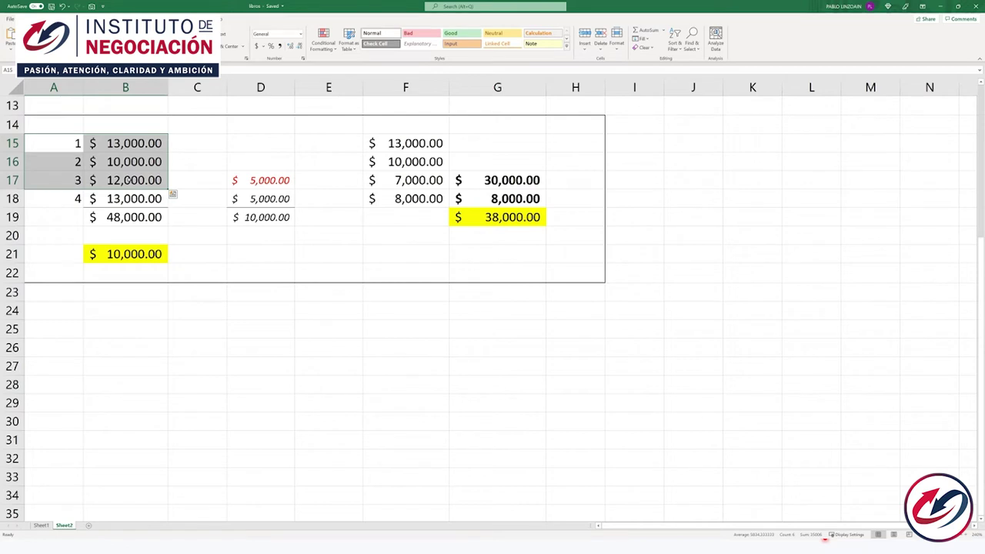
left_click(123, 198)
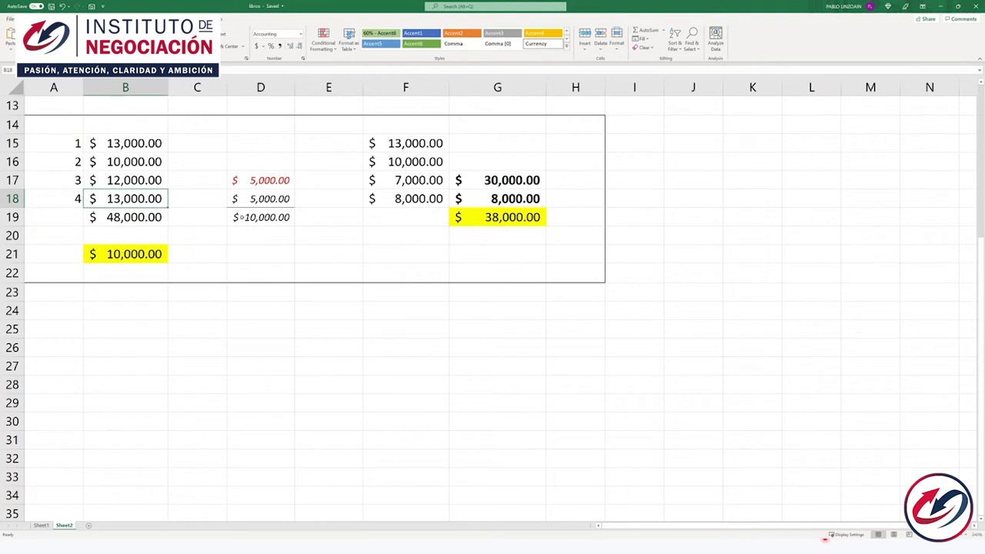
Step: Compare the second table's individual reductions in D17 and D18 with the highlighted amount in B21
left_click(251, 185)
left_click(251, 197)
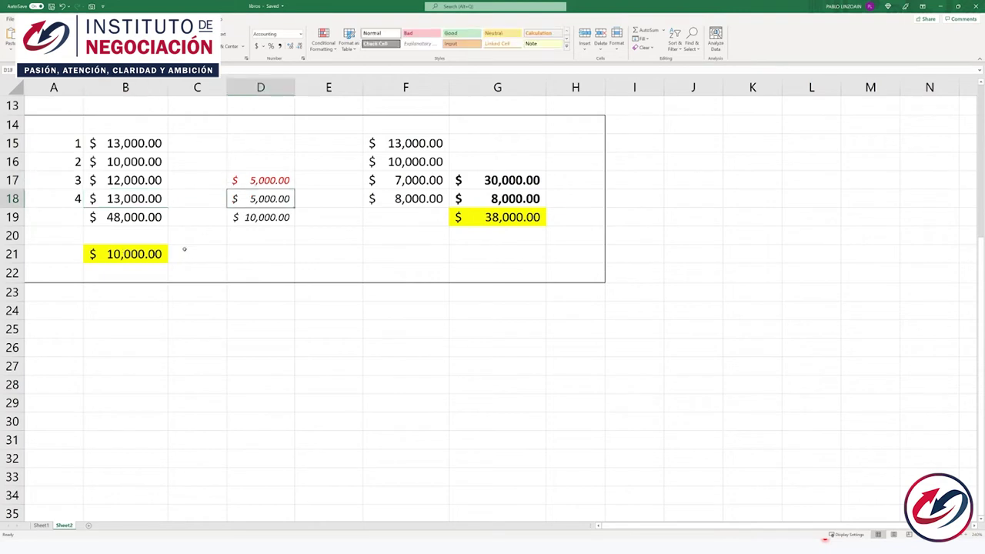
left_click(166, 254)
left_click(260, 181)
left_click(260, 198)
key("Down")
left_click(261, 185)
left_click(128, 254)
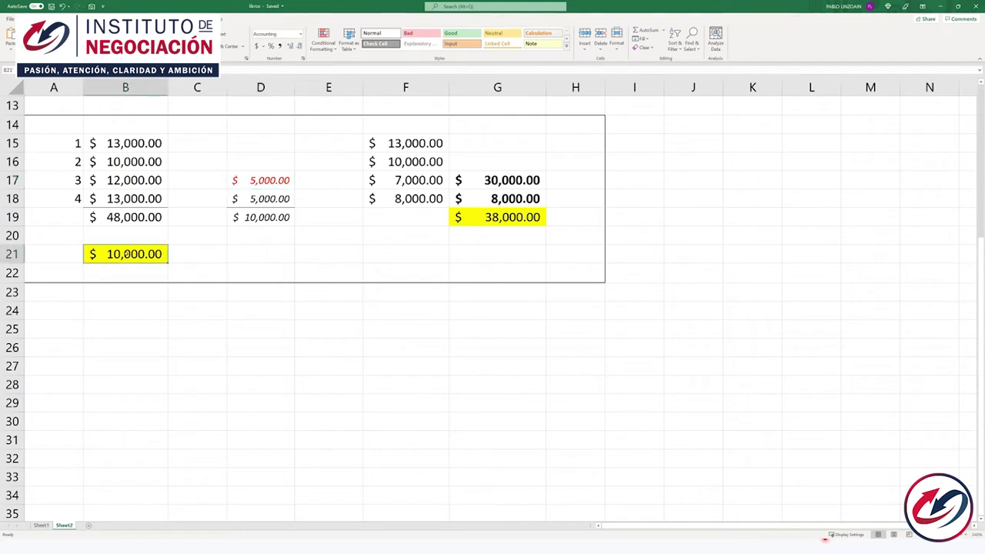
left_click(68, 257)
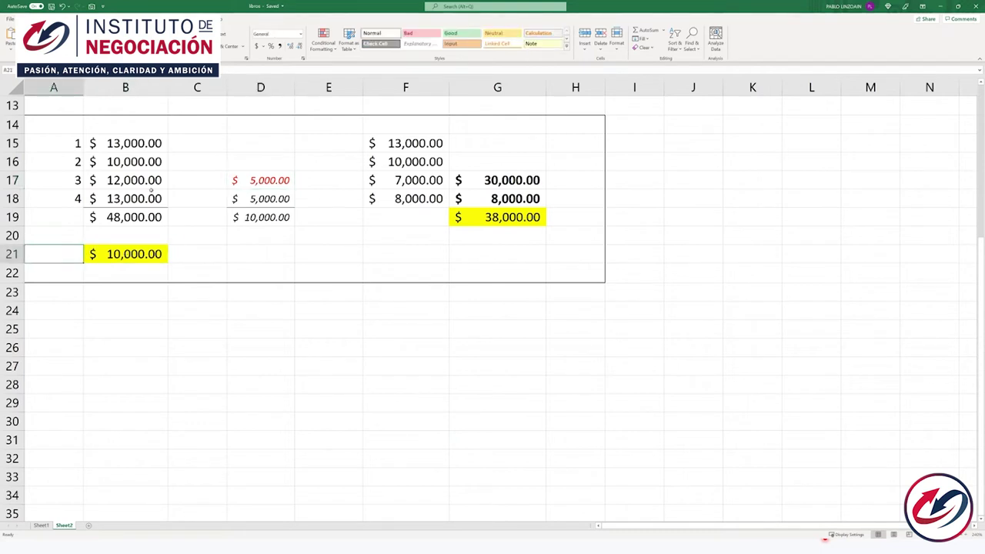
Step: Compare item 4's net amounts in G7 and G18, and the net subtotals in G6 and G17, between the two tables
left_click(500, 198)
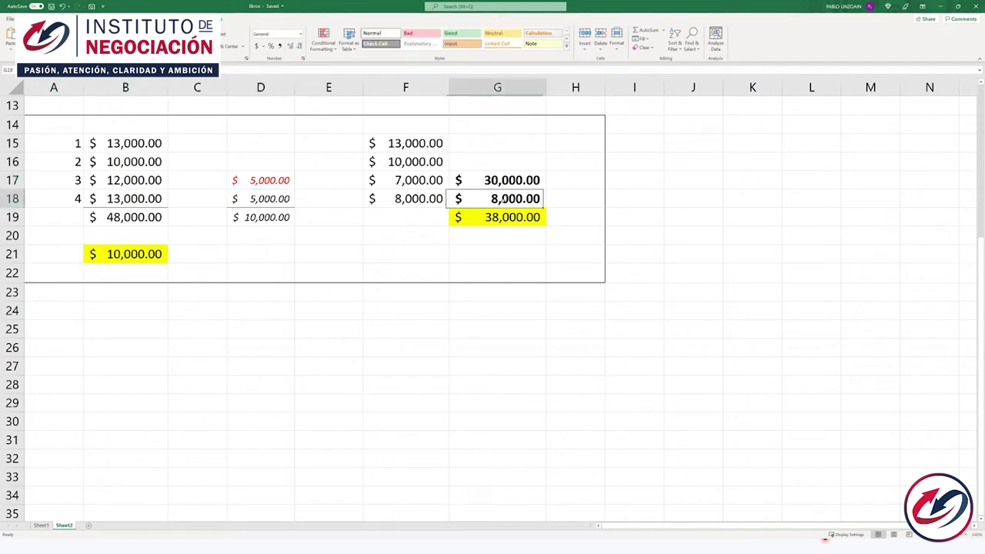
scroll(501, 262, "up", 3)
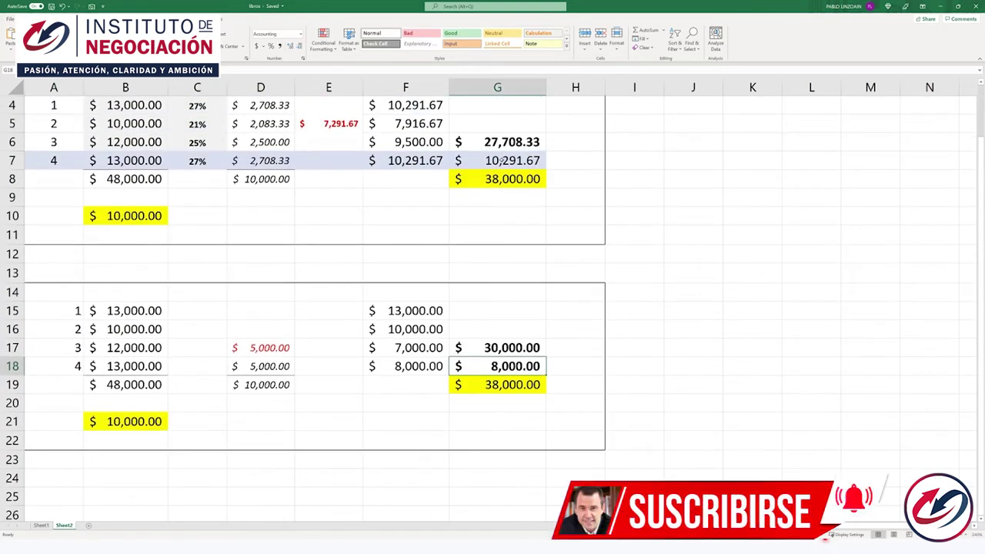
left_click(501, 160)
left_click(518, 364)
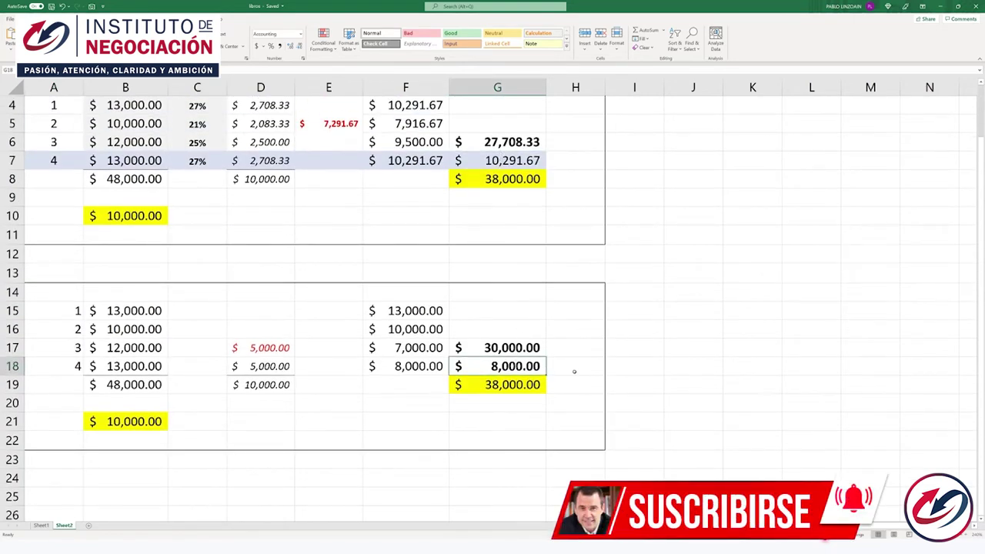
left_click(514, 145)
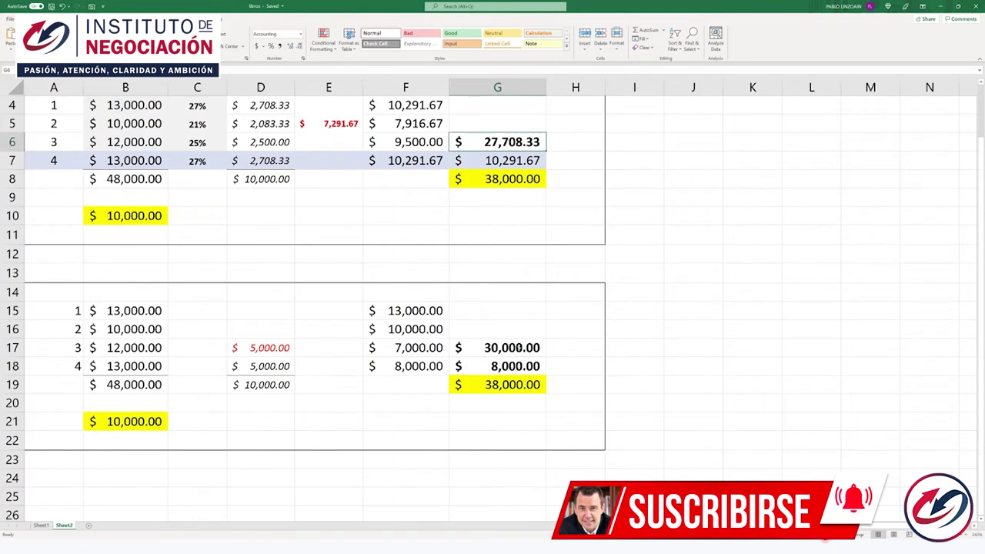
left_click(513, 348)
scroll(248, 329, "up", 1)
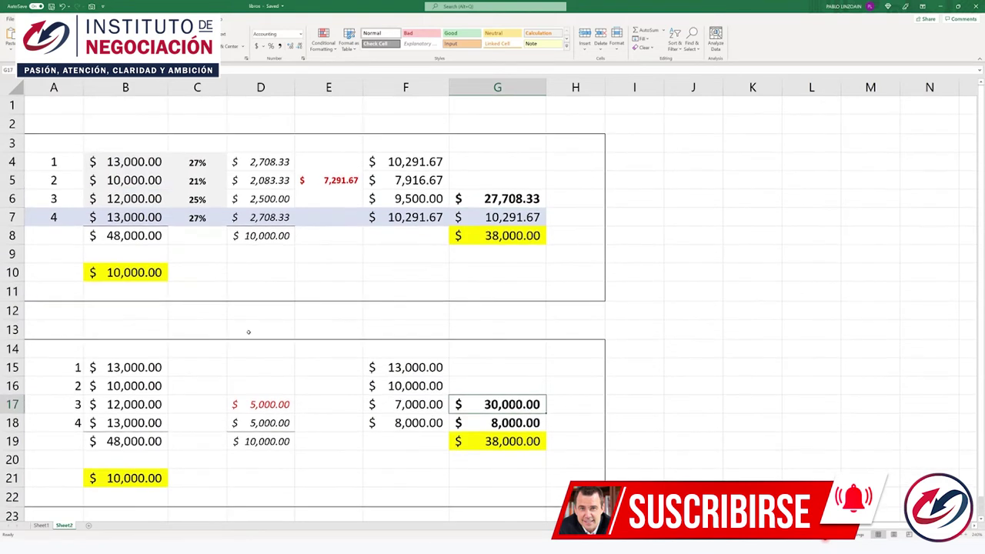